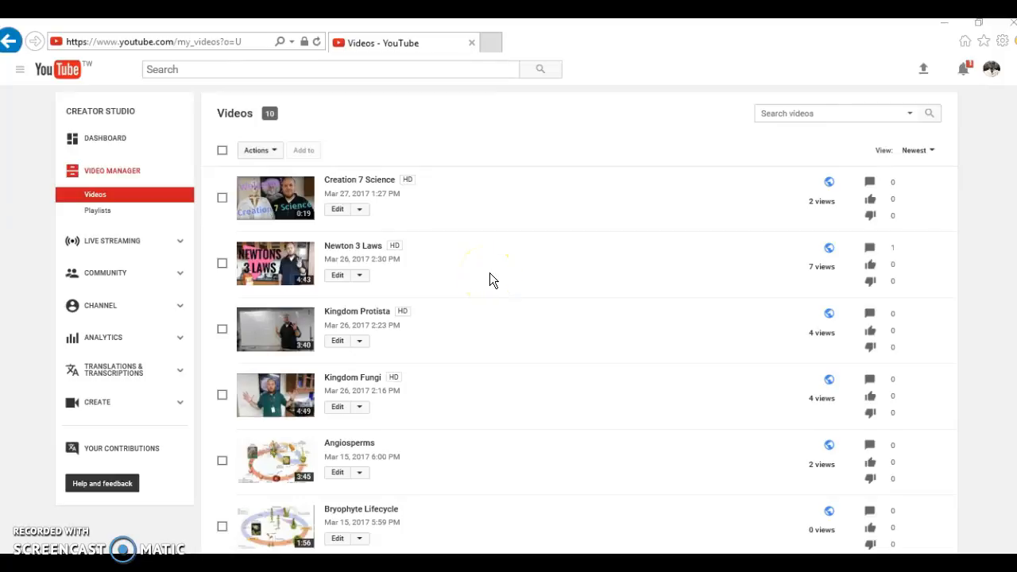
Open the "How Airplane's Fly" video for editing and start choosing a custom thumbnail for it.
scroll(489, 273, "down", 2)
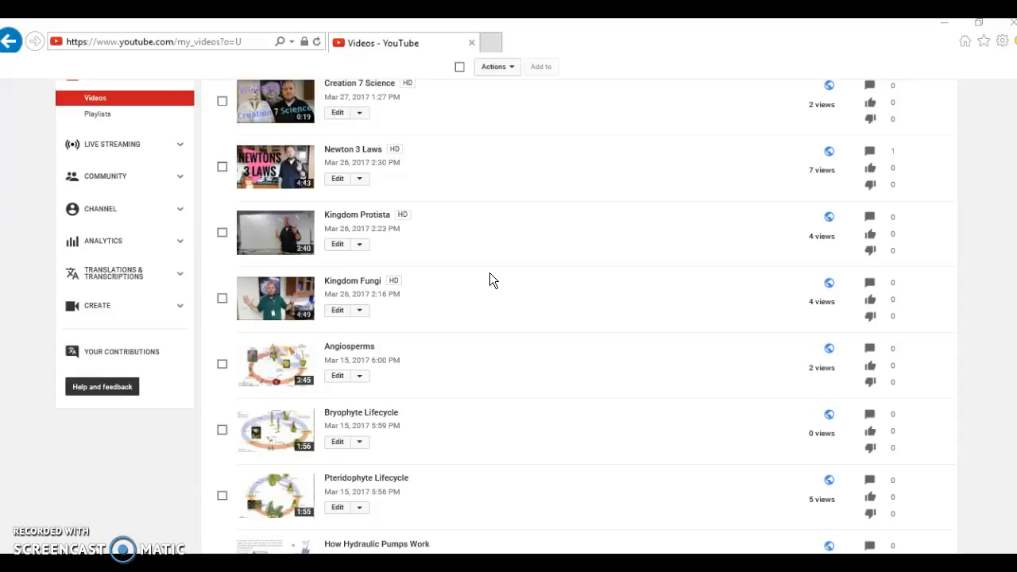
scroll(489, 272, "down", 3)
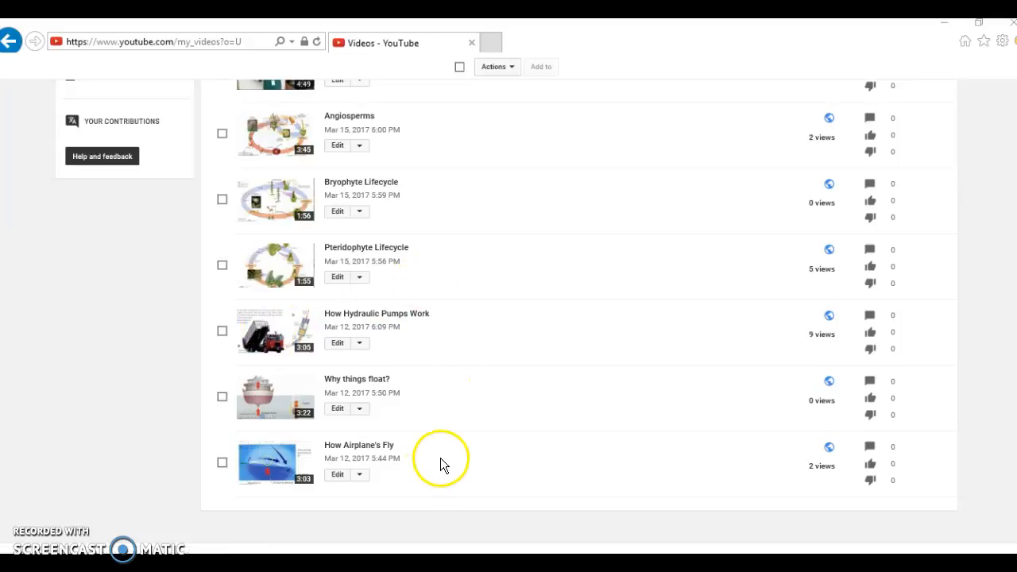
left_click(338, 477)
left_click(465, 386)
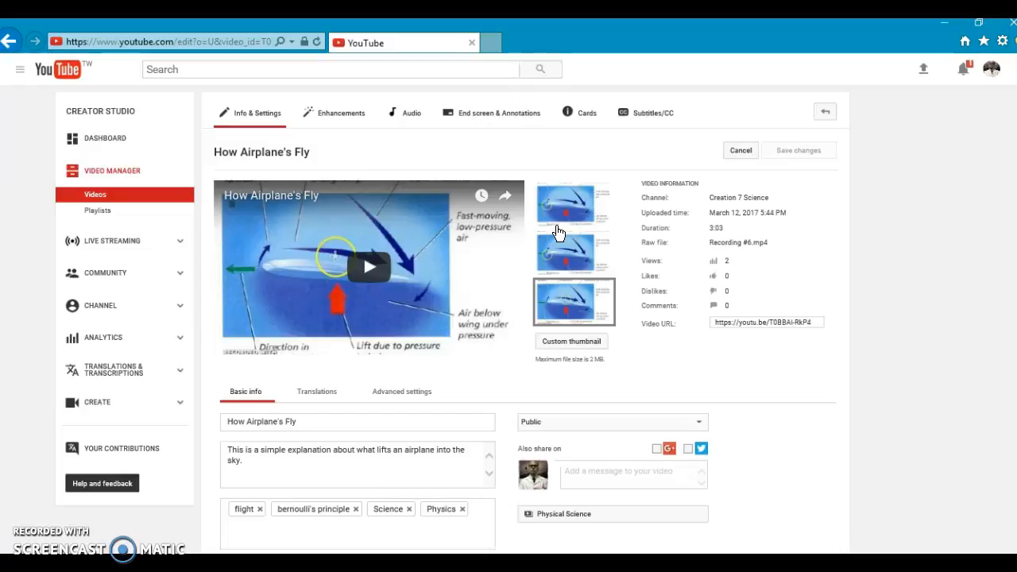
left_click(572, 343)
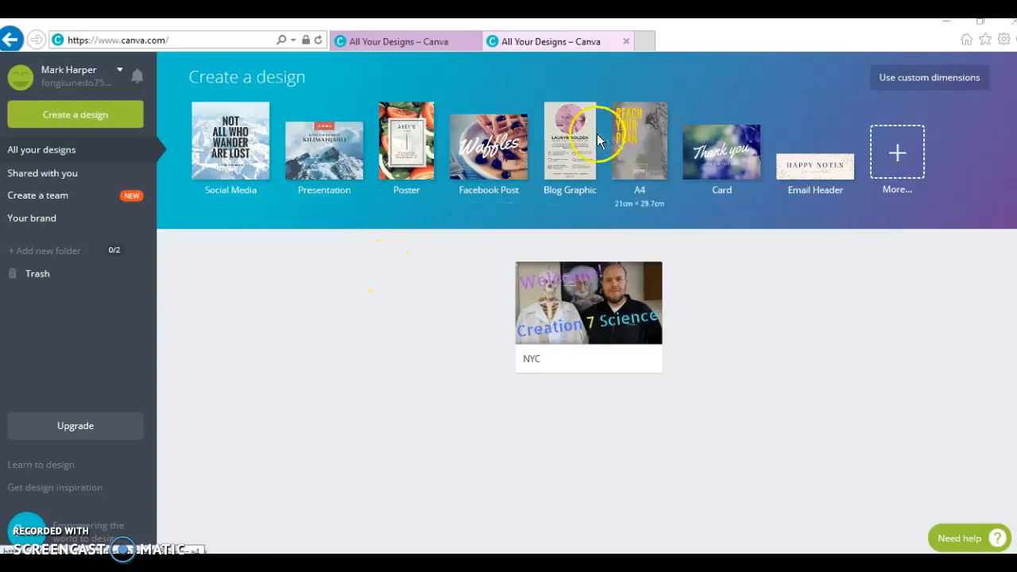
Switch to Canva and create a new design with custom dimensions of 1280 × 720 px.
left_click(918, 84)
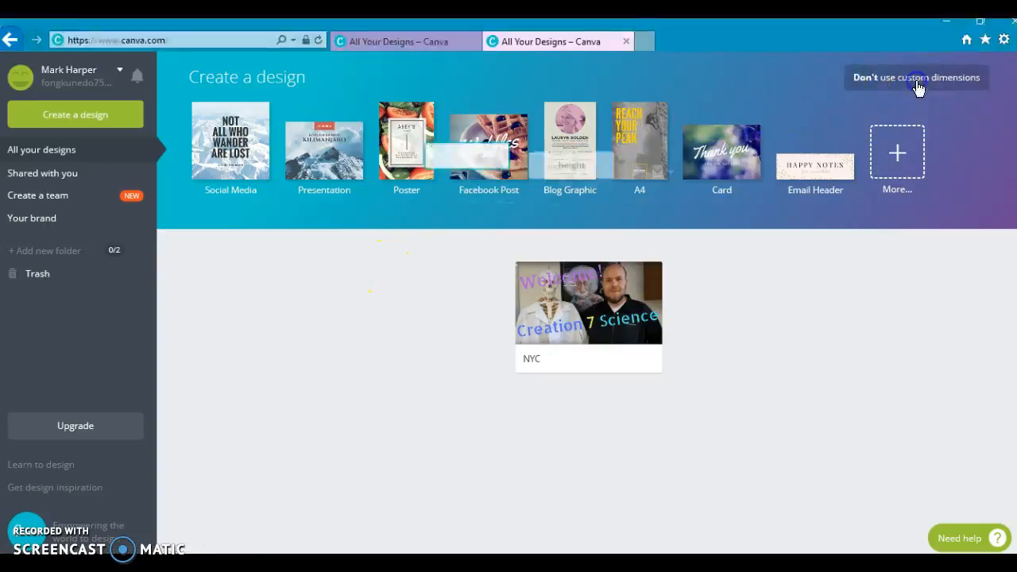
type("1280")
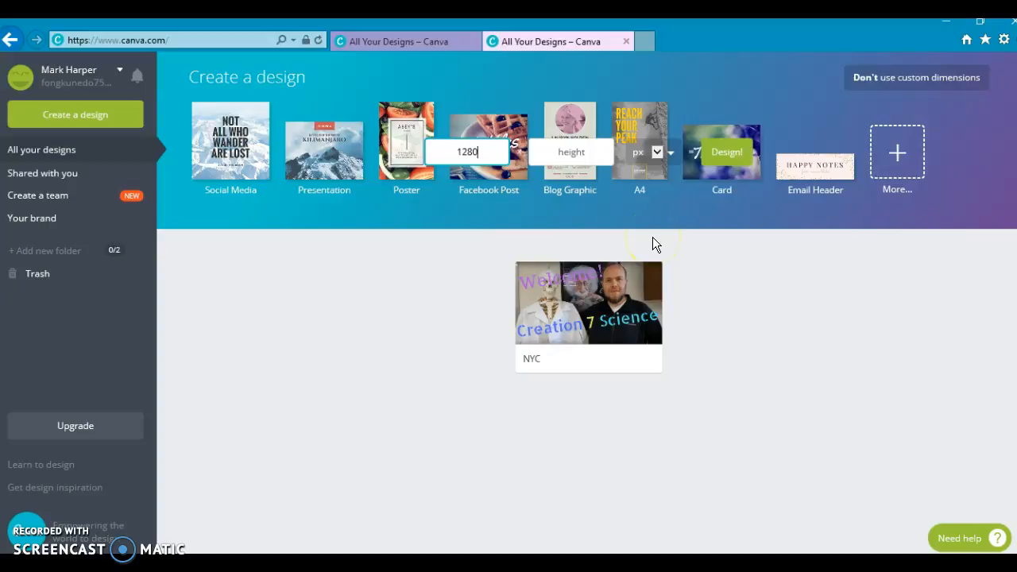
left_click(577, 158)
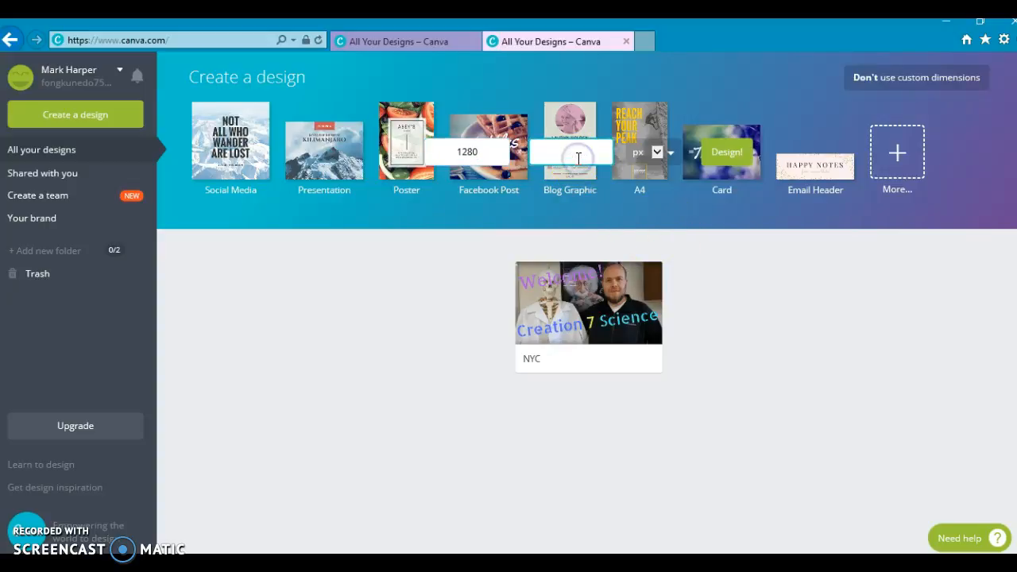
type("720")
left_click(543, 253)
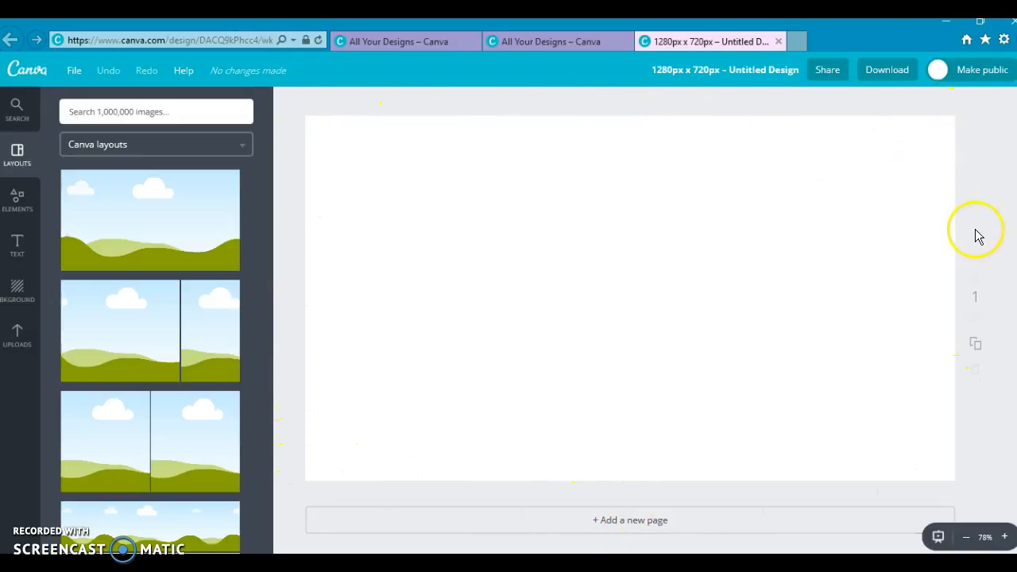
Upload the airplane wing photo from the Desktop folder to the design's image uploads.
left_click(31, 348)
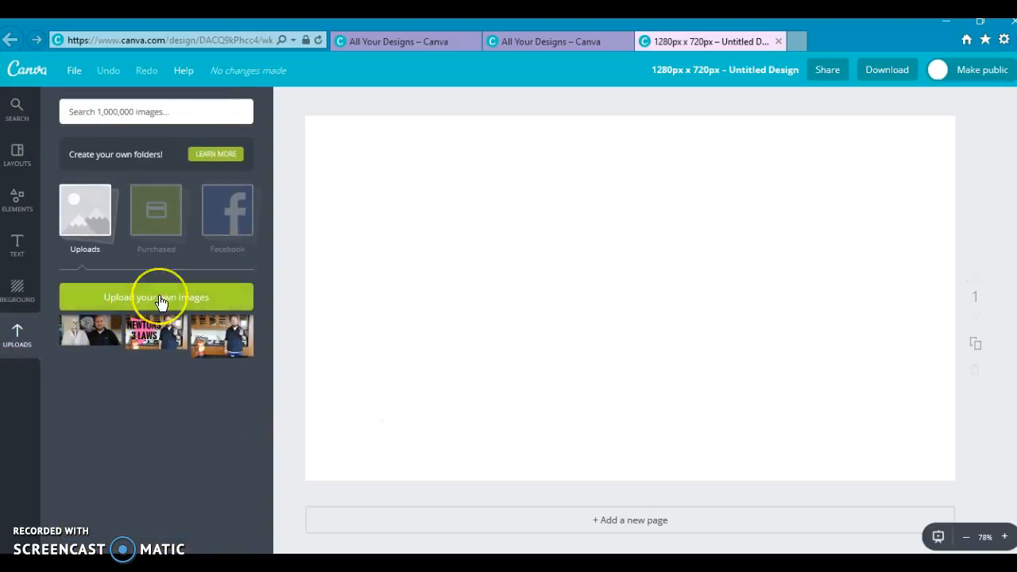
left_click(159, 299)
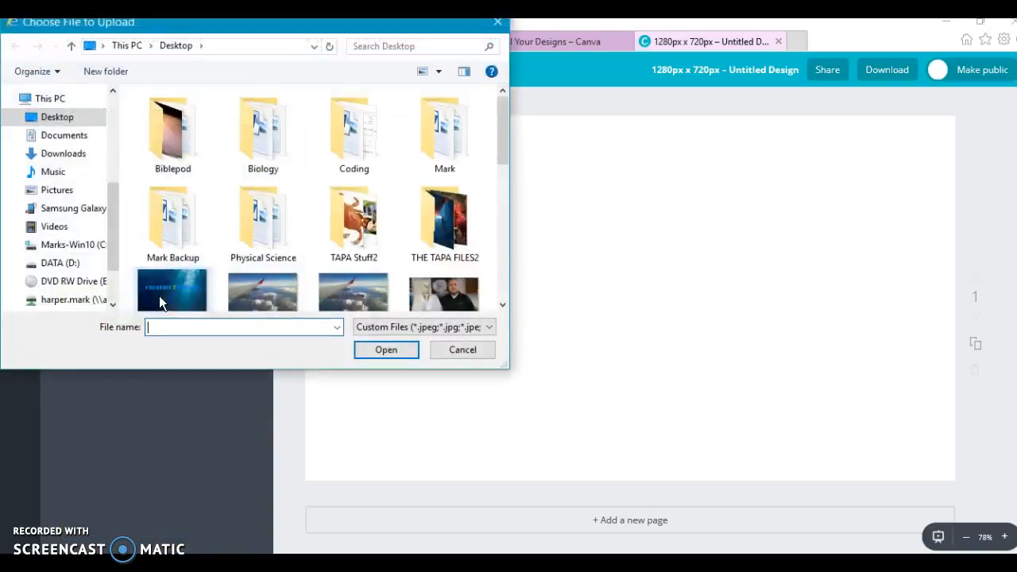
left_click(279, 302)
left_click(373, 350)
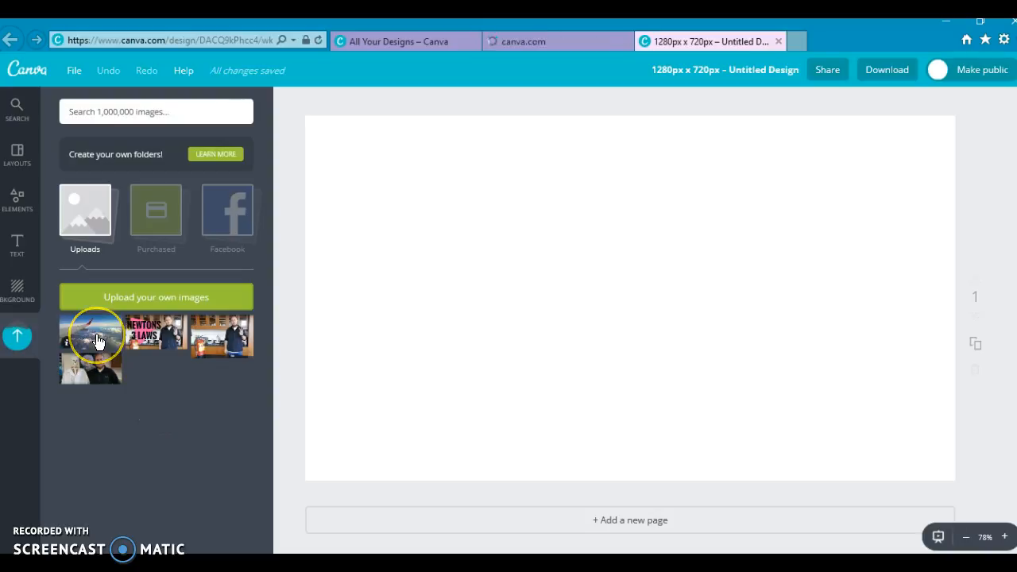
Place the uploaded airplane wing photo on the blank page and align and enlarge it to fill the whole canvas.
left_click_drag(83, 334, 514, 260)
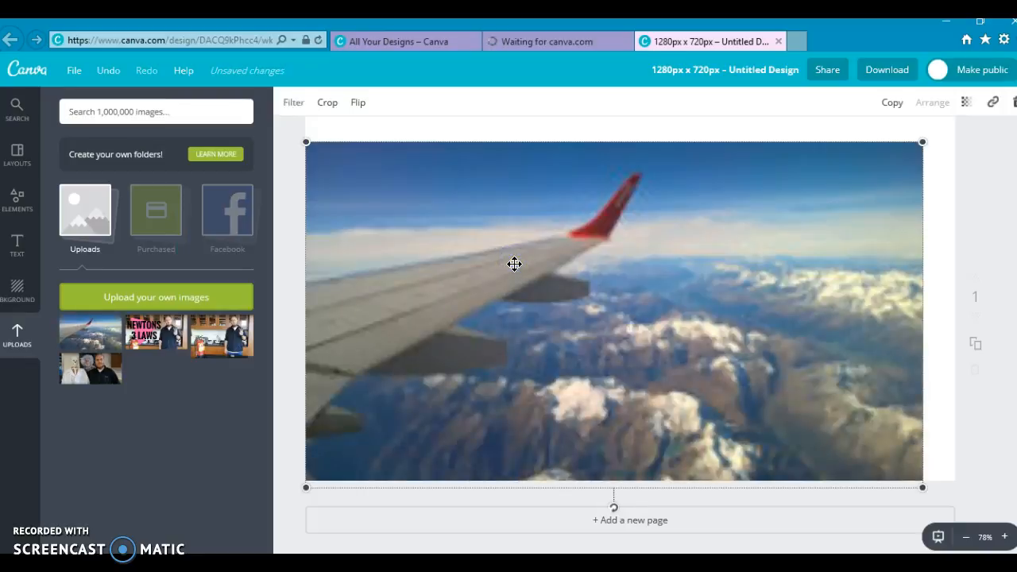
scroll(380, 302, "up", 1)
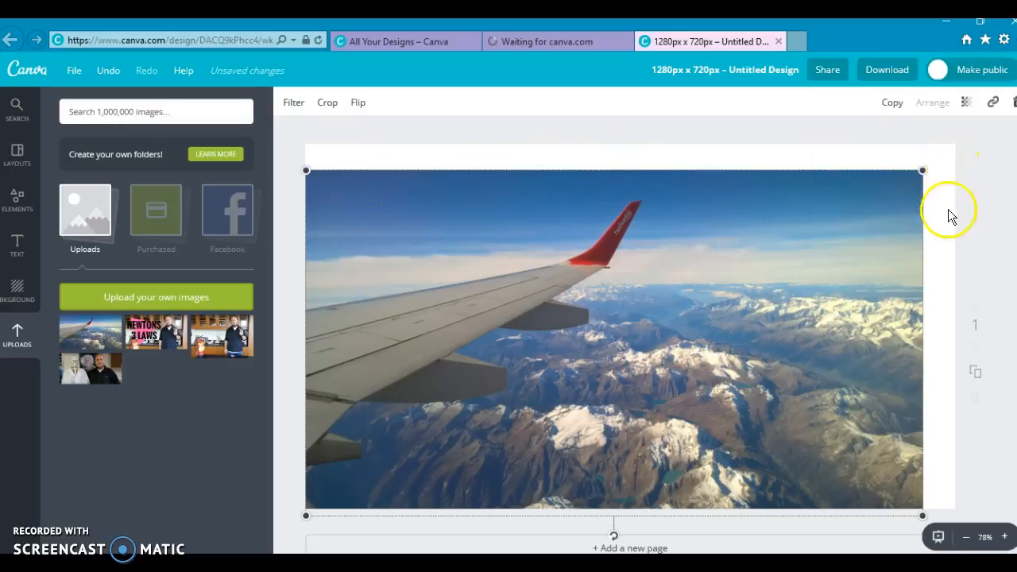
left_click_drag(718, 245, 716, 226)
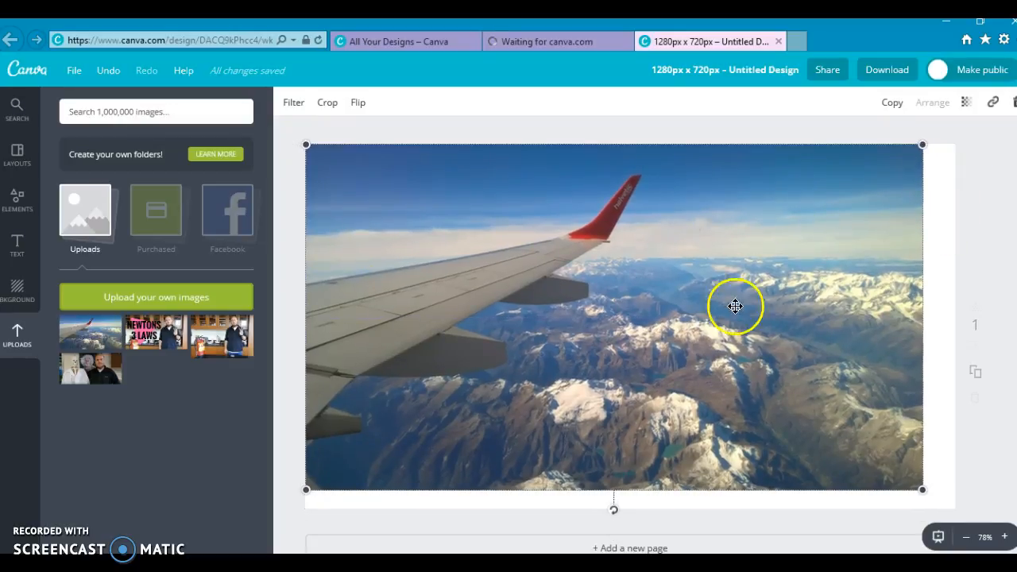
left_click_drag(922, 489, 954, 500)
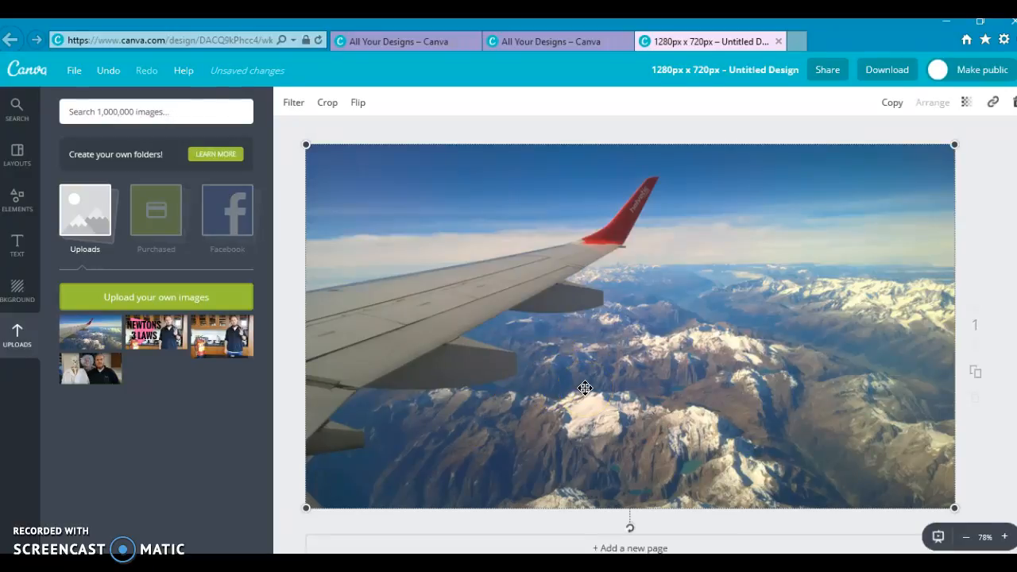
Add a heading over the photo and replace its placeholder text with "How Airplanes Fly?".
left_click(17, 255)
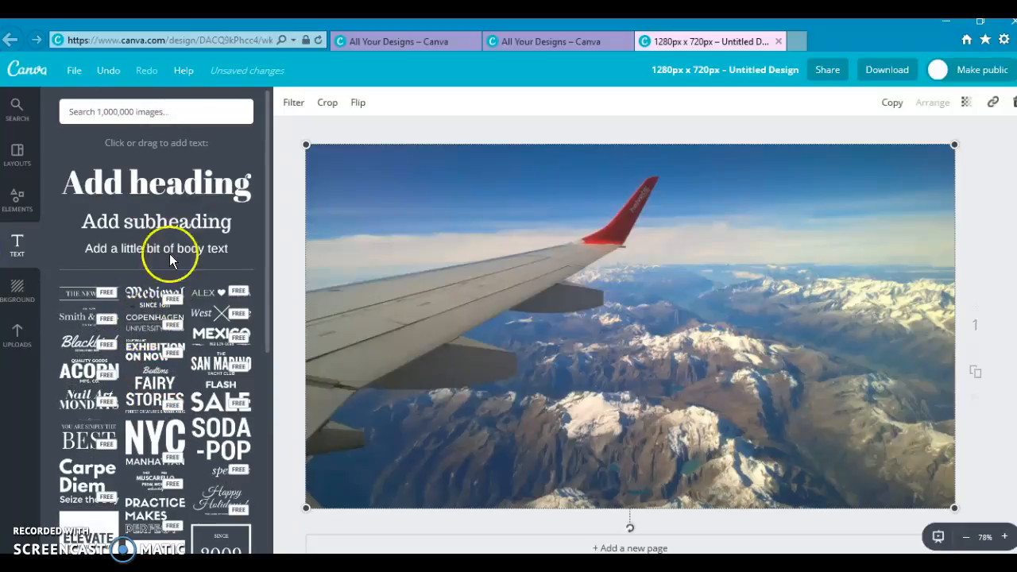
left_click(150, 188)
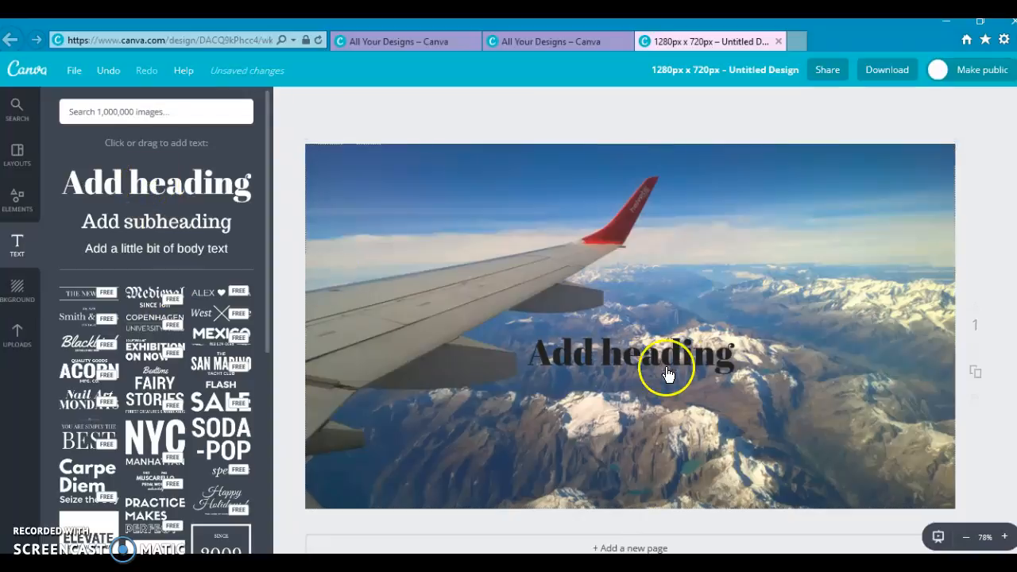
double_click(627, 365)
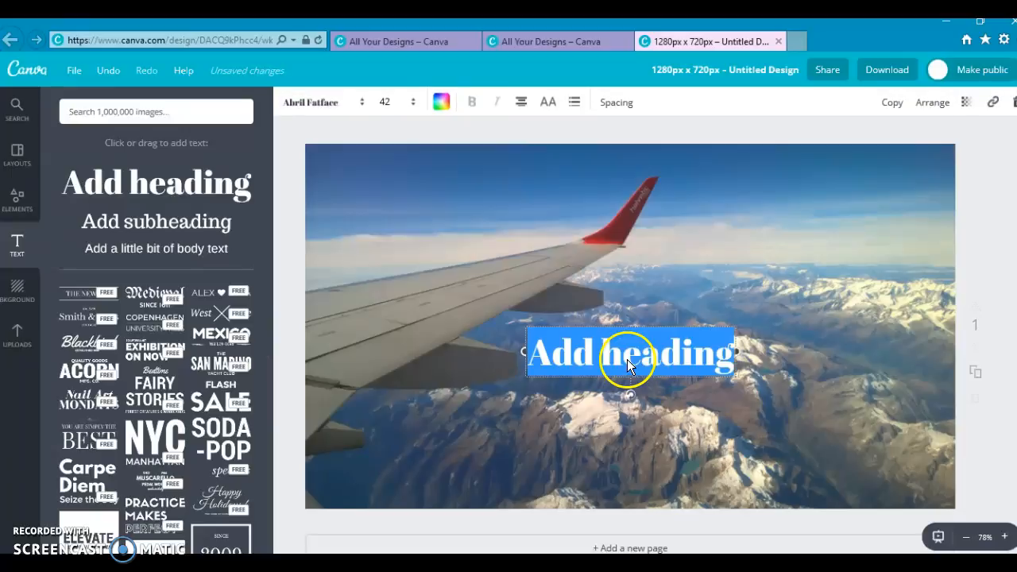
left_click(715, 355)
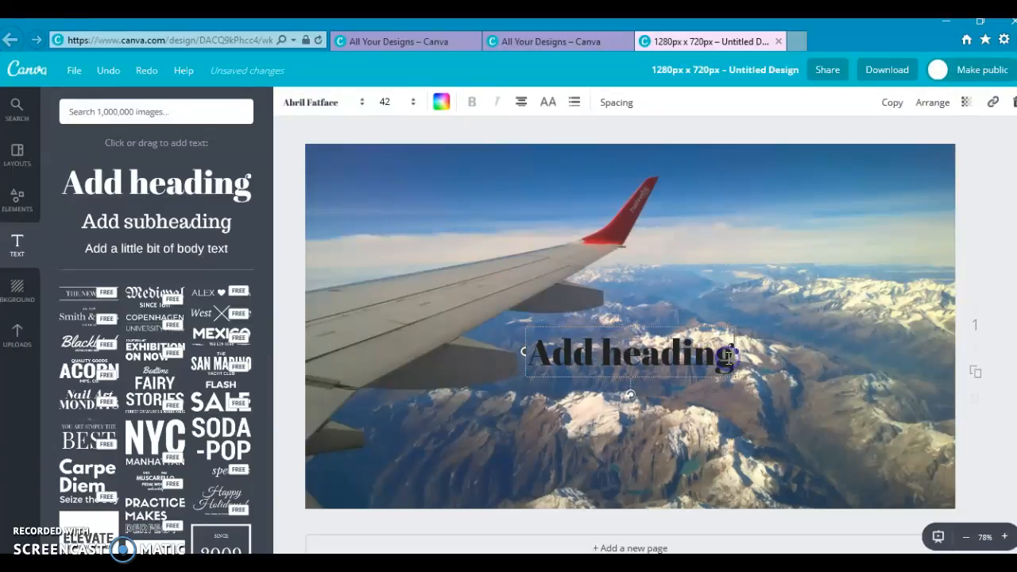
key("BackSpace")
key("BackSpace")
key("BackSpace")
key("BackSpace")
key("BackSpace")
key("BackSpace")
key("BackSpace")
key("BackSpace")
key("BackSpace")
key("BackSpace")
key("BackSpace")
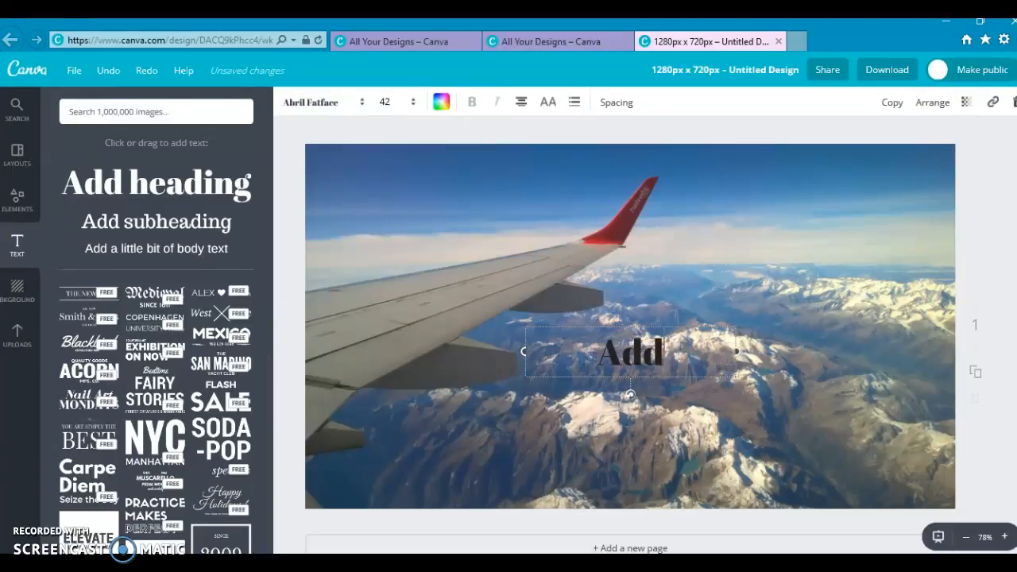
type("How")
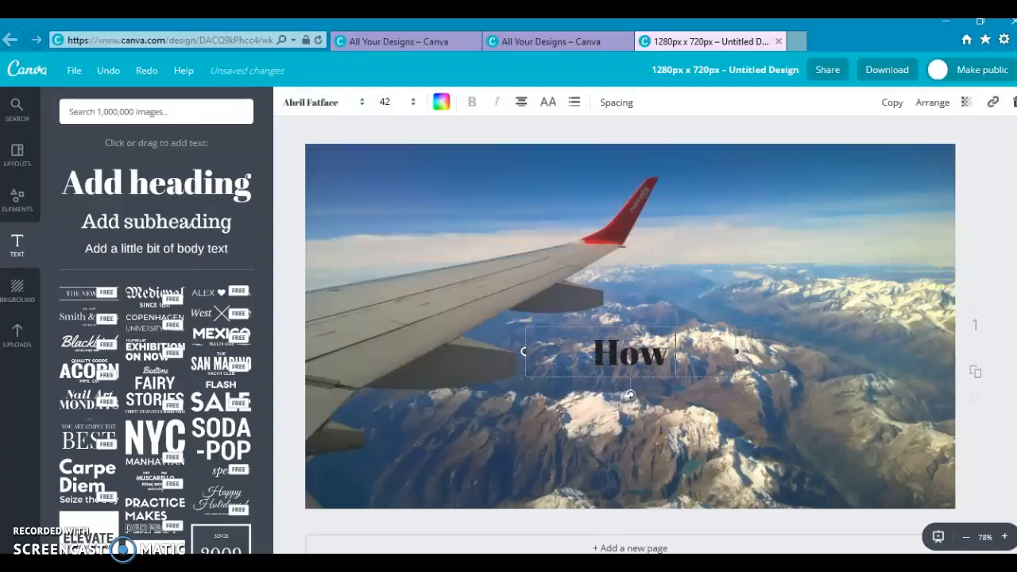
type(" Airplane")
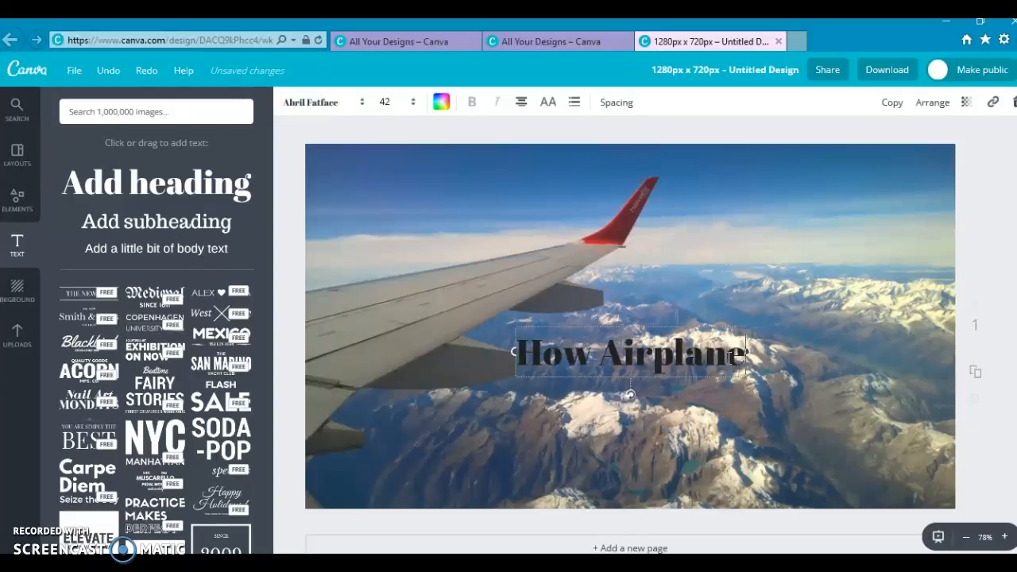
type("s Fly")
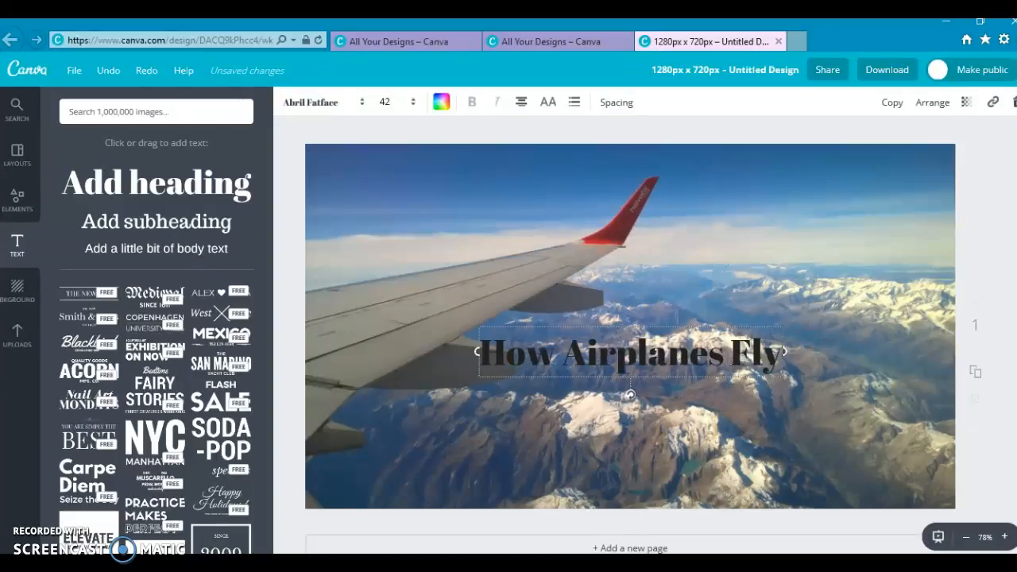
type("?")
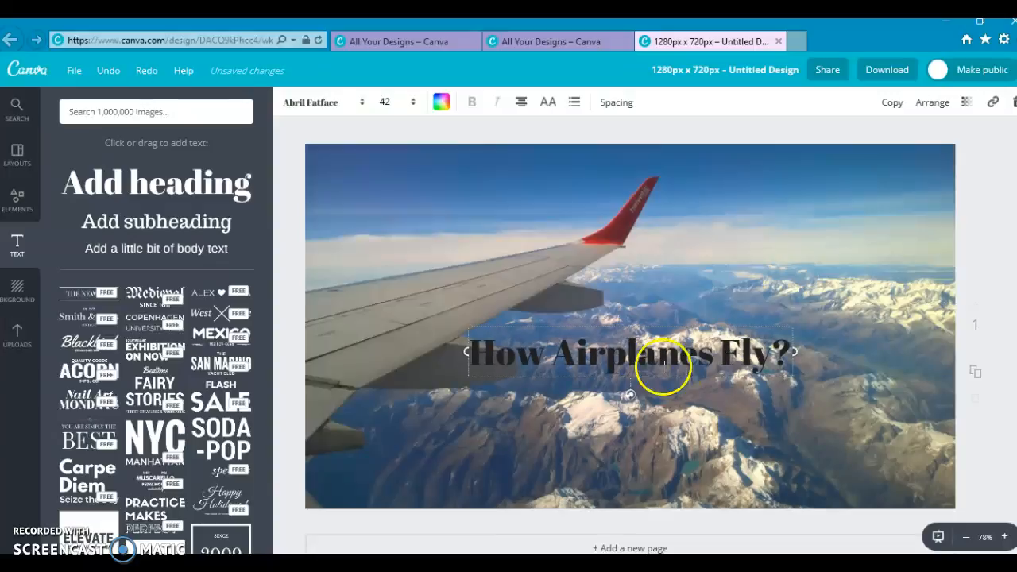
left_click(723, 290)
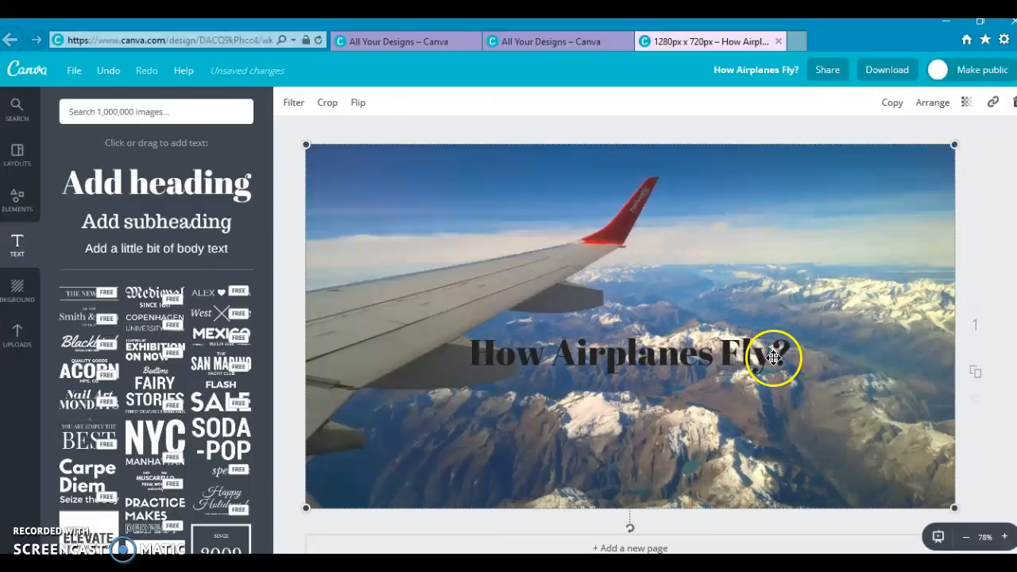
Set the font of the whole "How Airplanes Fly?" heading to Allerta Stencil.
left_click(696, 360)
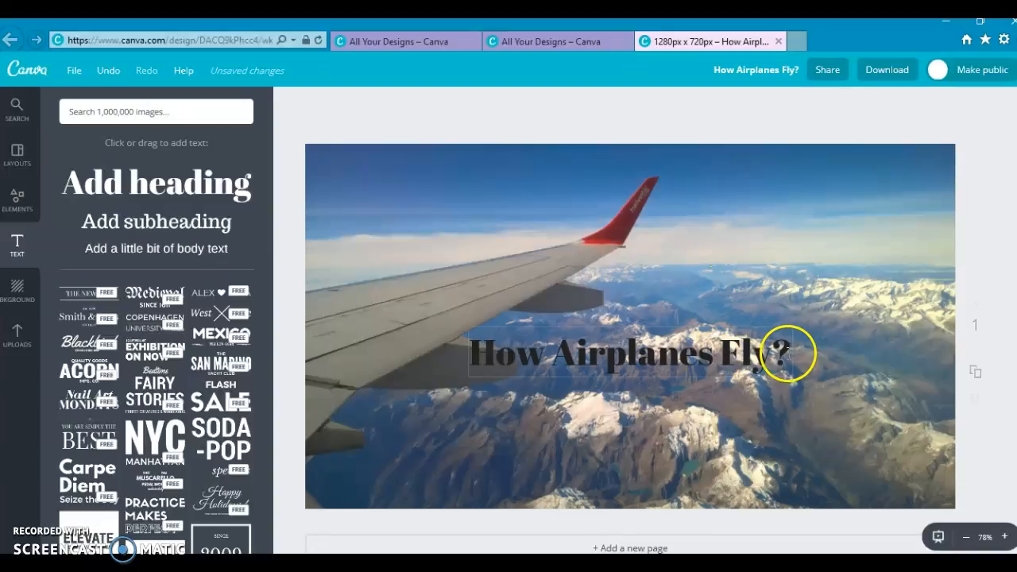
left_click_drag(787, 352, 556, 355)
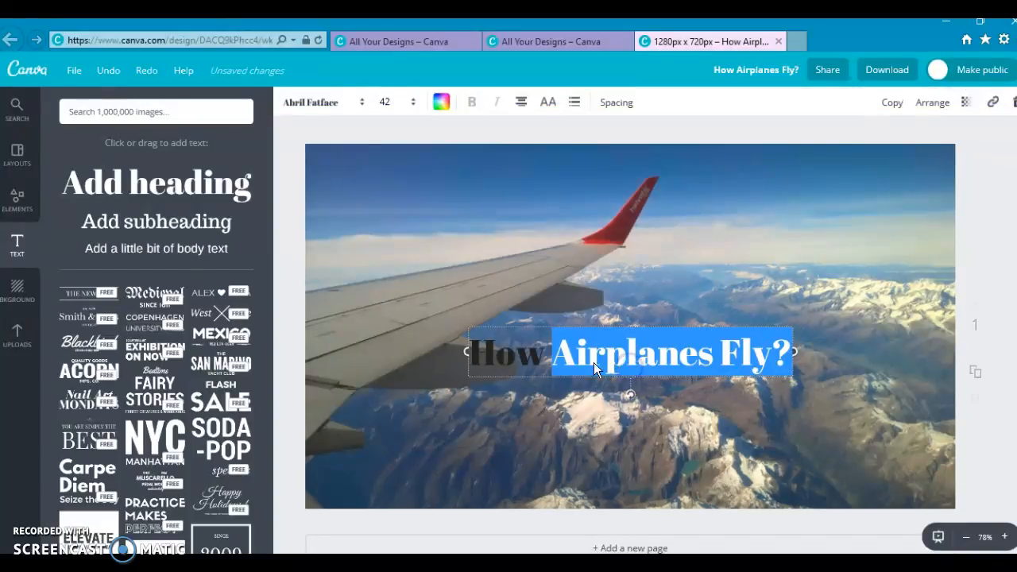
left_click(747, 296)
left_click(784, 355)
left_click_drag(784, 355, 477, 375)
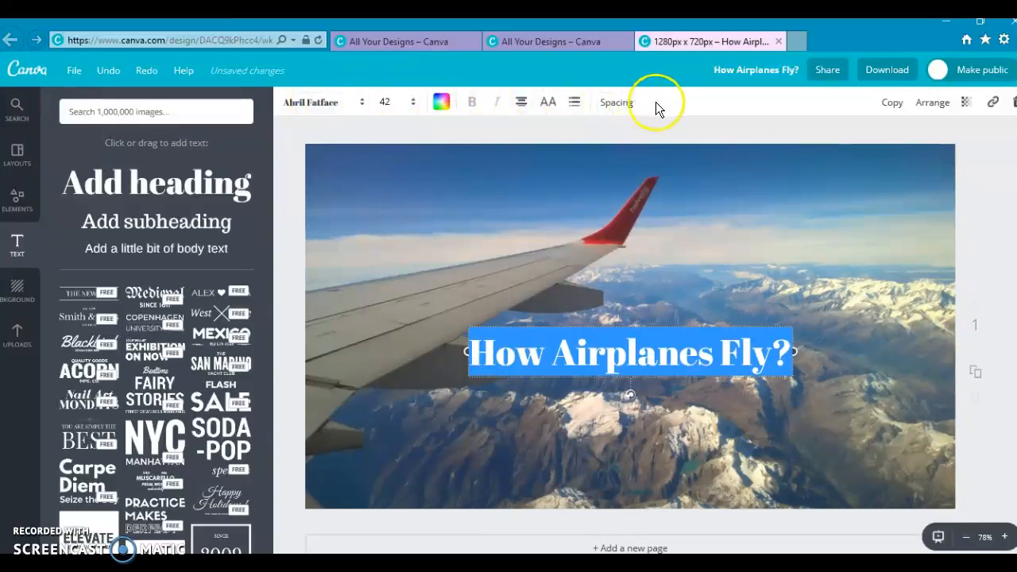
left_click(338, 104)
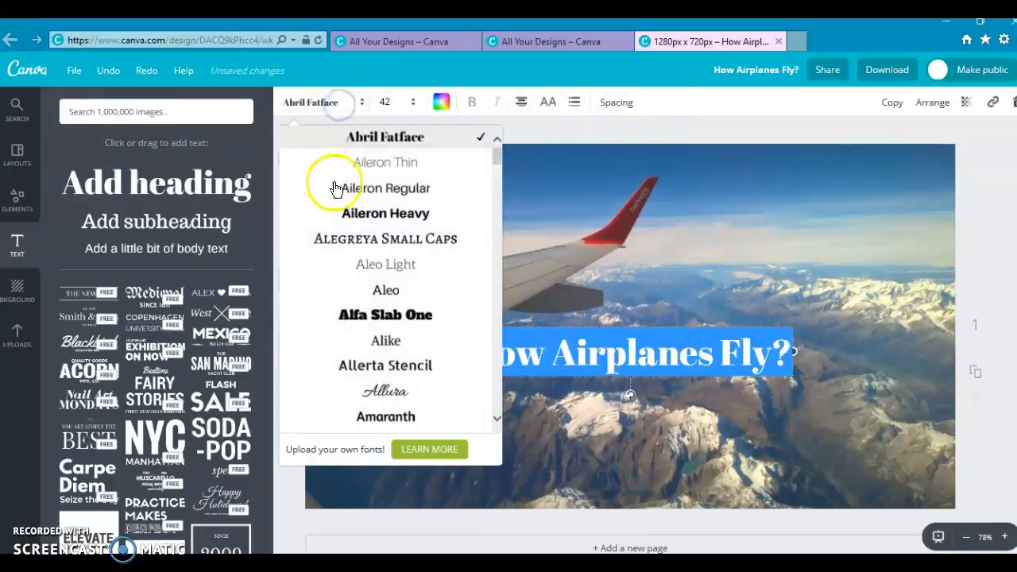
scroll(386, 291, "down", 1)
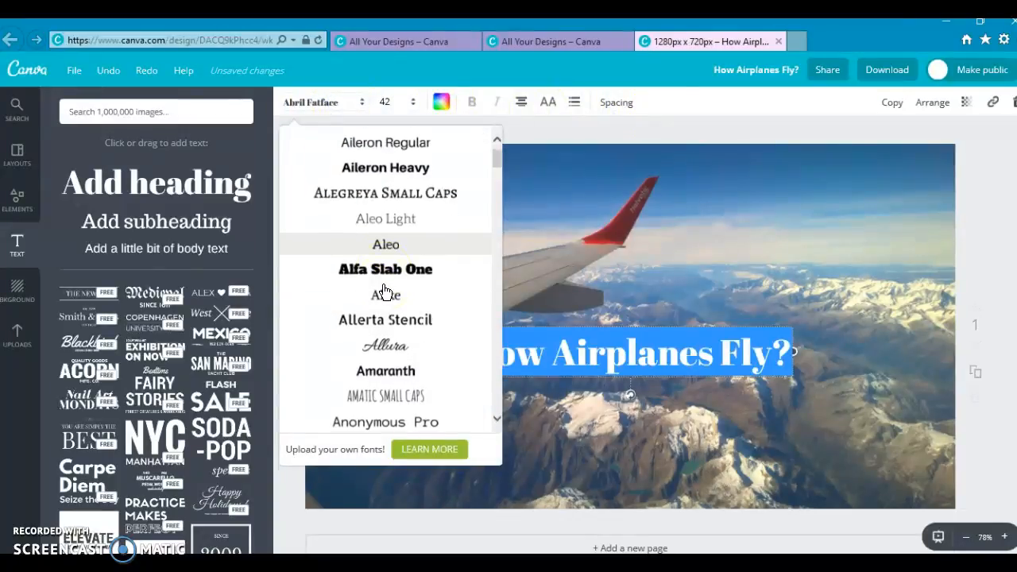
left_click(395, 324)
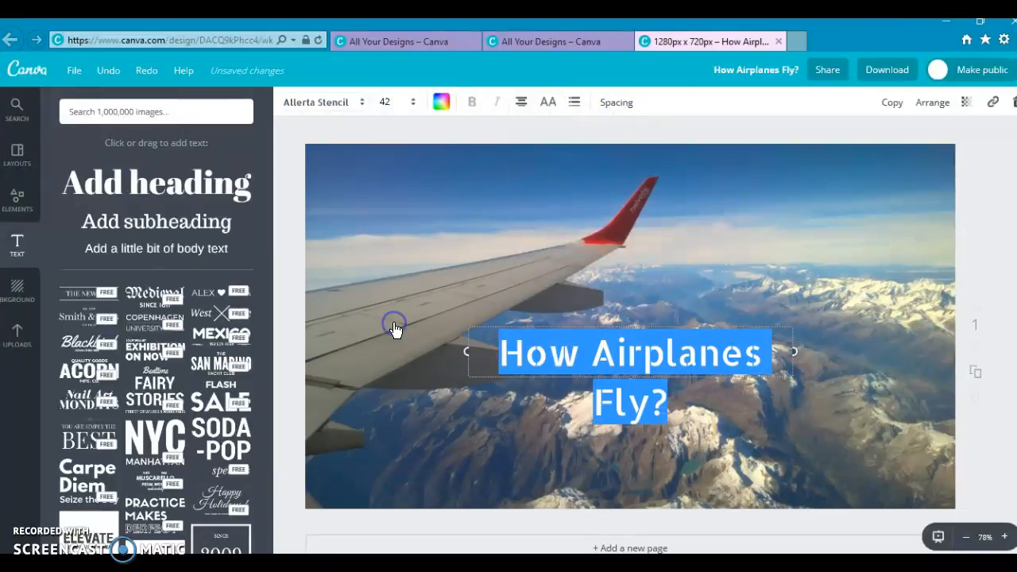
Change the heading's font to Black Ops One.
left_click(363, 105)
scroll(373, 318, "down", 1)
scroll(374, 319, "down", 4)
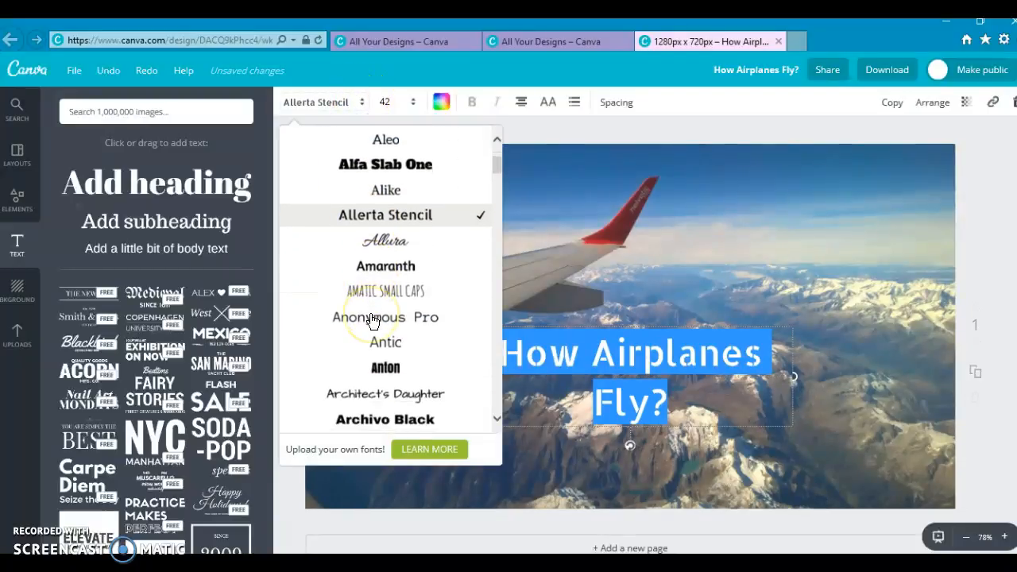
scroll(373, 319, "down", 1)
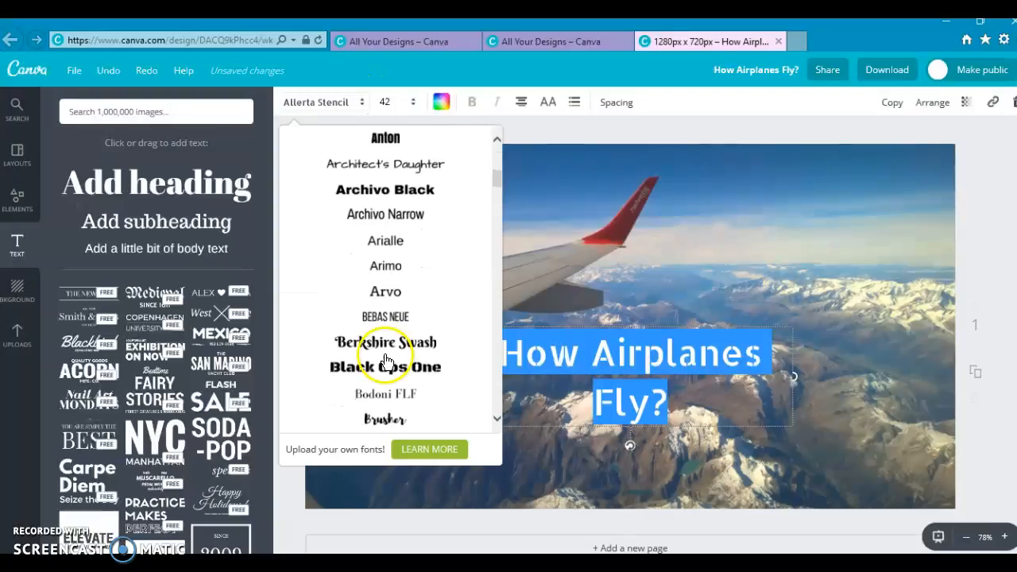
left_click(387, 373)
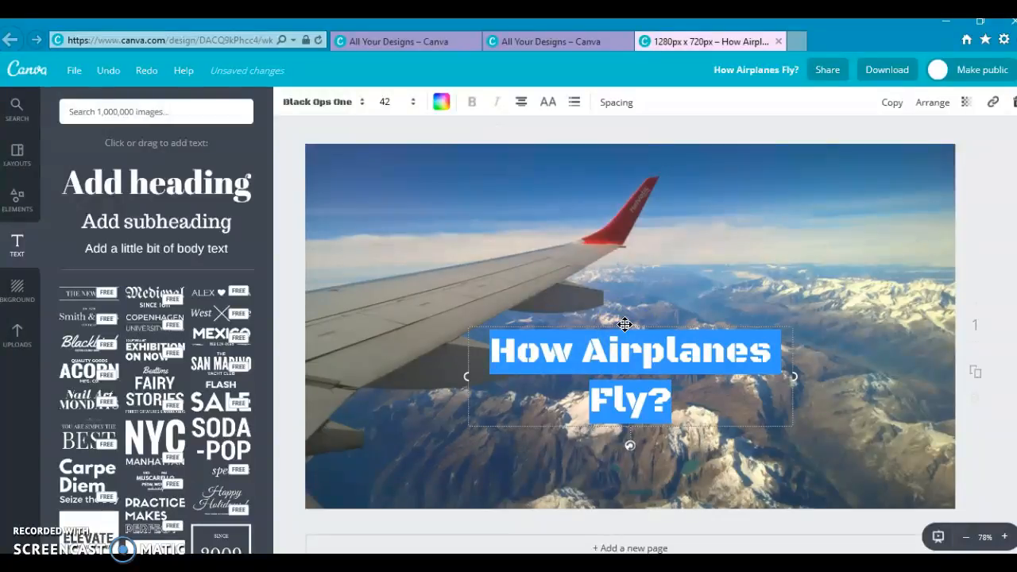
left_click(448, 382)
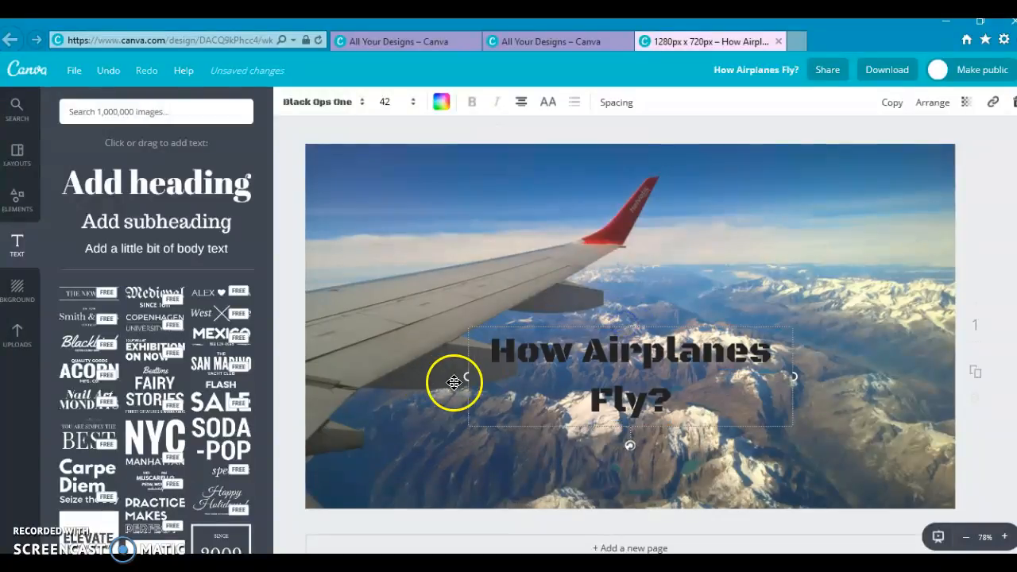
Widen the heading's text box slightly and set the font size of the whole heading to 88.
left_click_drag(466, 375, 429, 376)
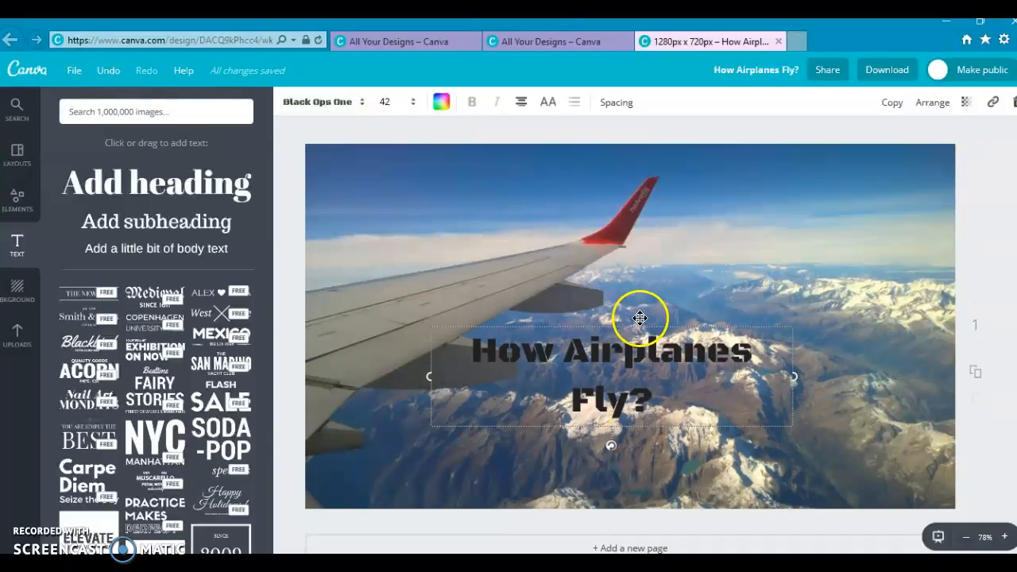
left_click_drag(657, 408, 497, 336)
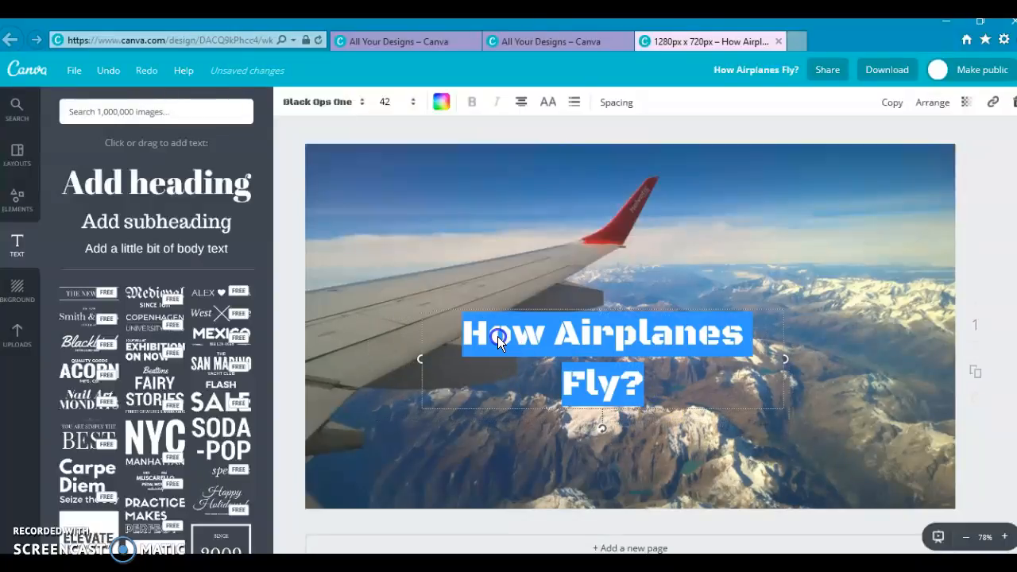
left_click(413, 106)
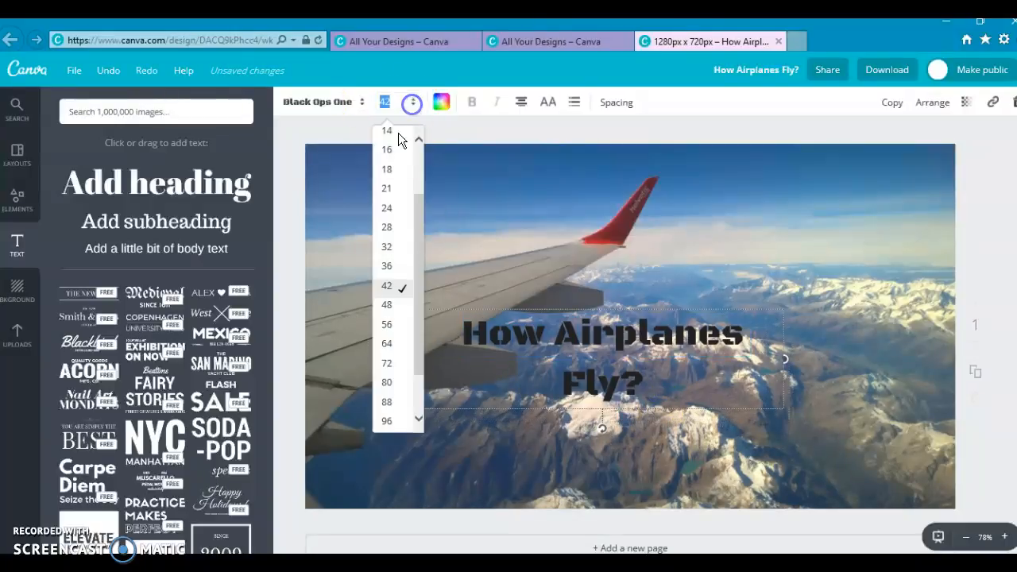
left_click(392, 405)
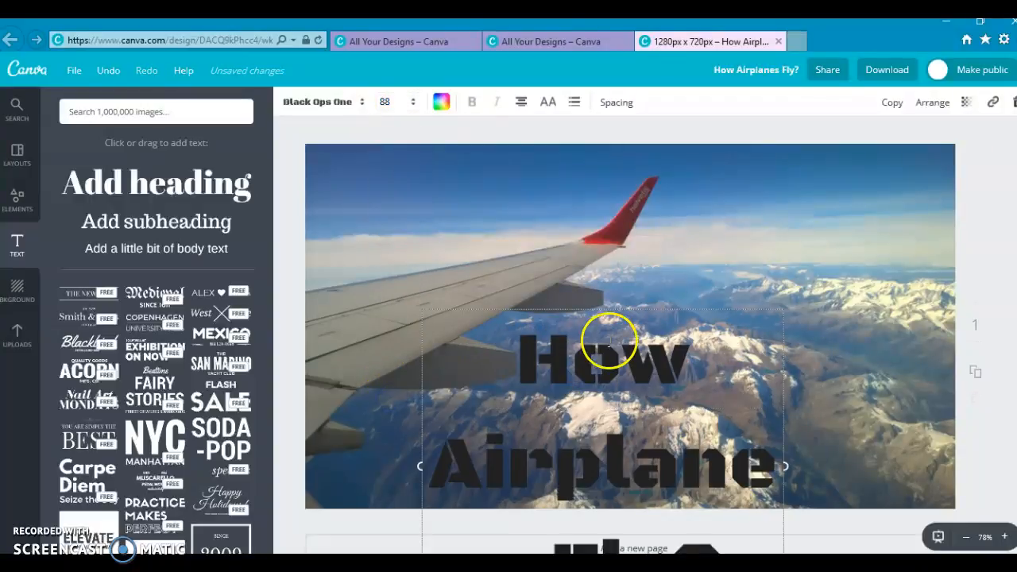
Move the heading to the right half of the photo and widen its box until "Airplanes" fits on one line.
left_click_drag(612, 306, 770, 178)
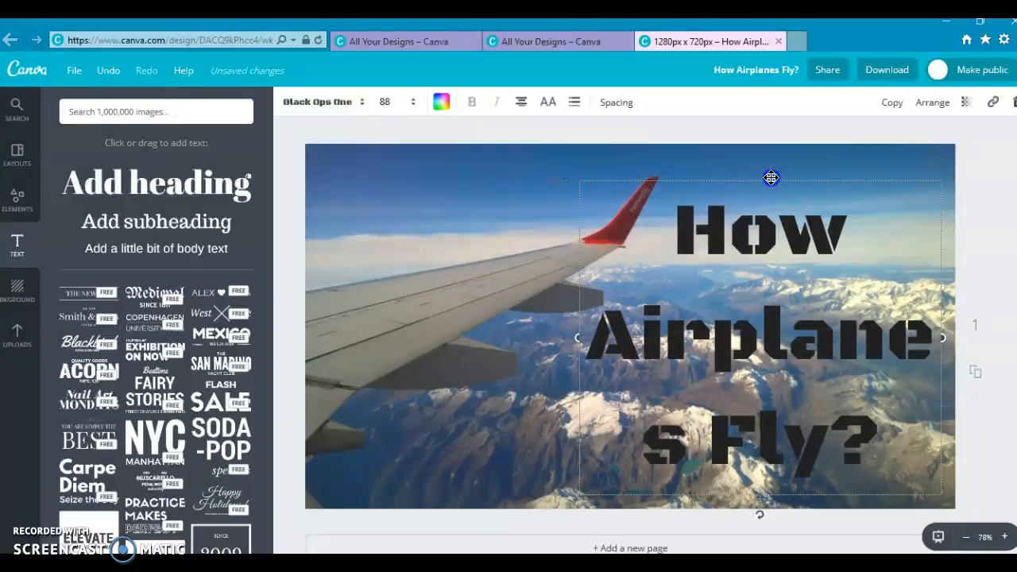
left_click_drag(573, 339, 535, 340)
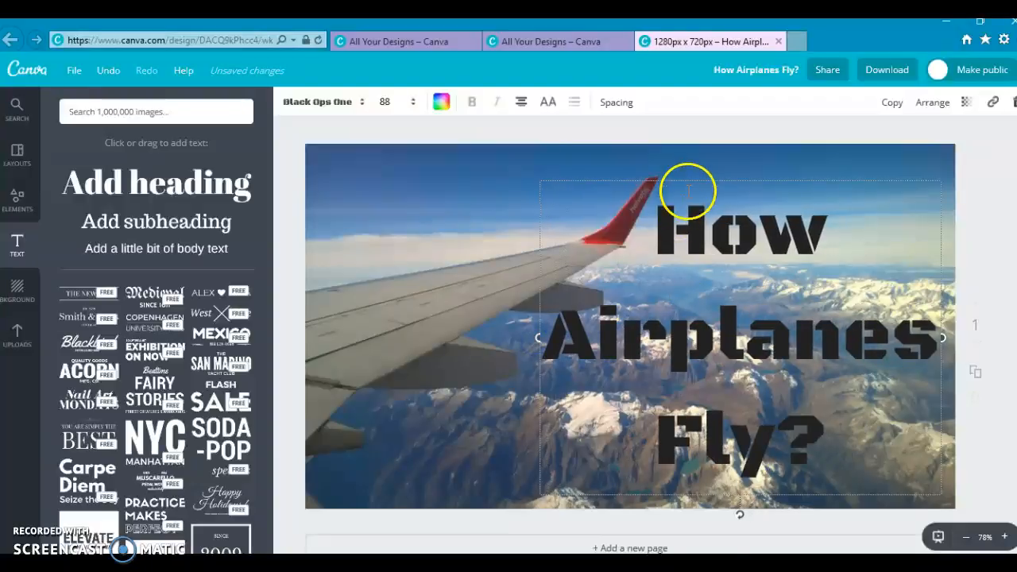
left_click_drag(718, 178, 720, 189)
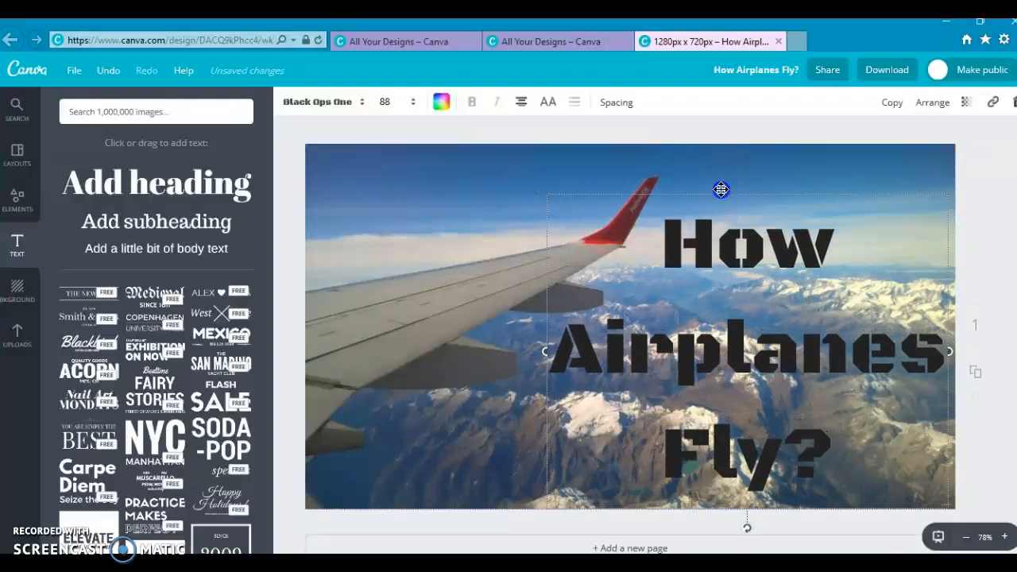
left_click(490, 265)
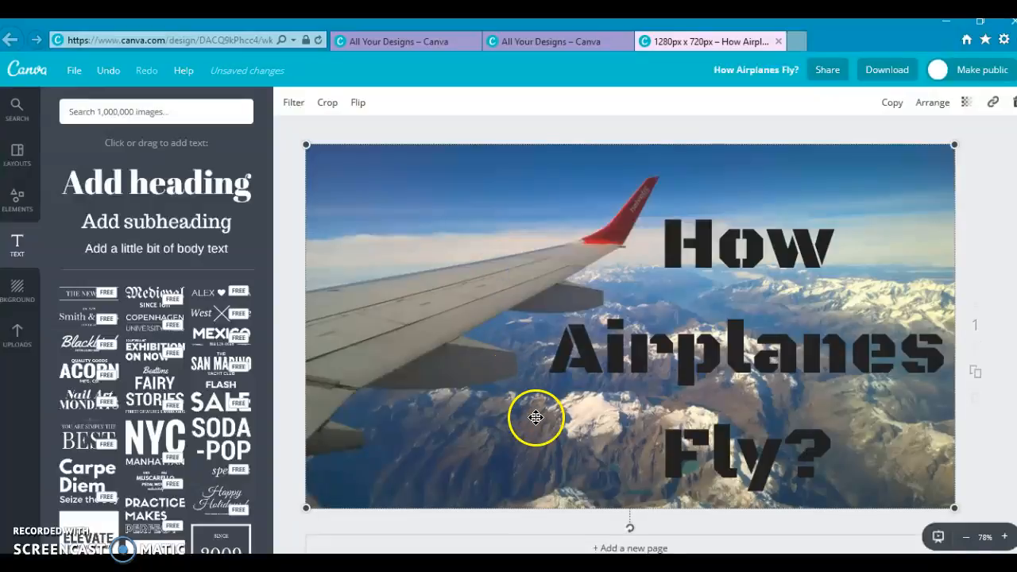
Recolor the whole heading text with the custom red ff0003.
left_click(814, 451)
left_click_drag(826, 452, 687, 275)
left_click(441, 101)
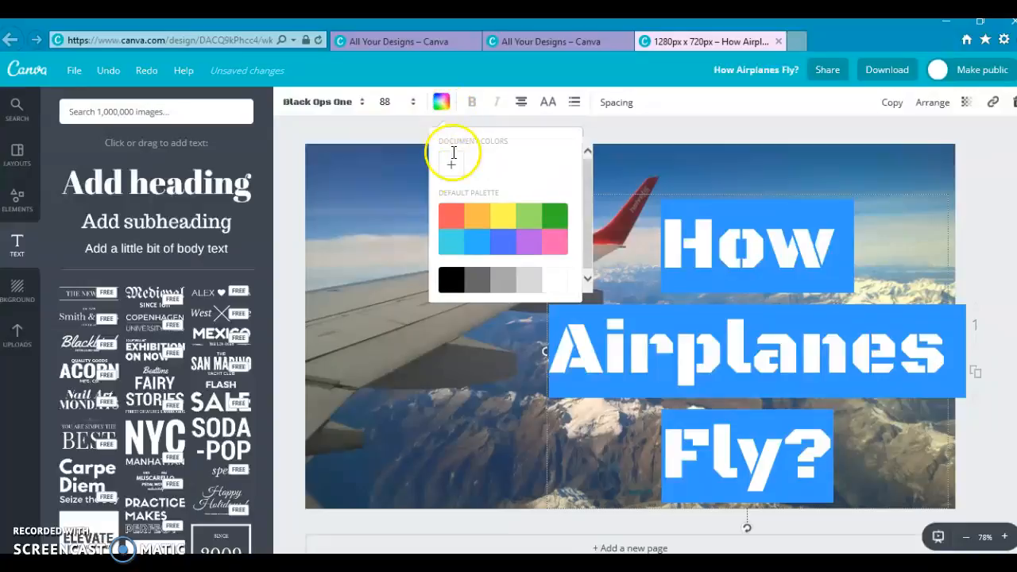
left_click(453, 169)
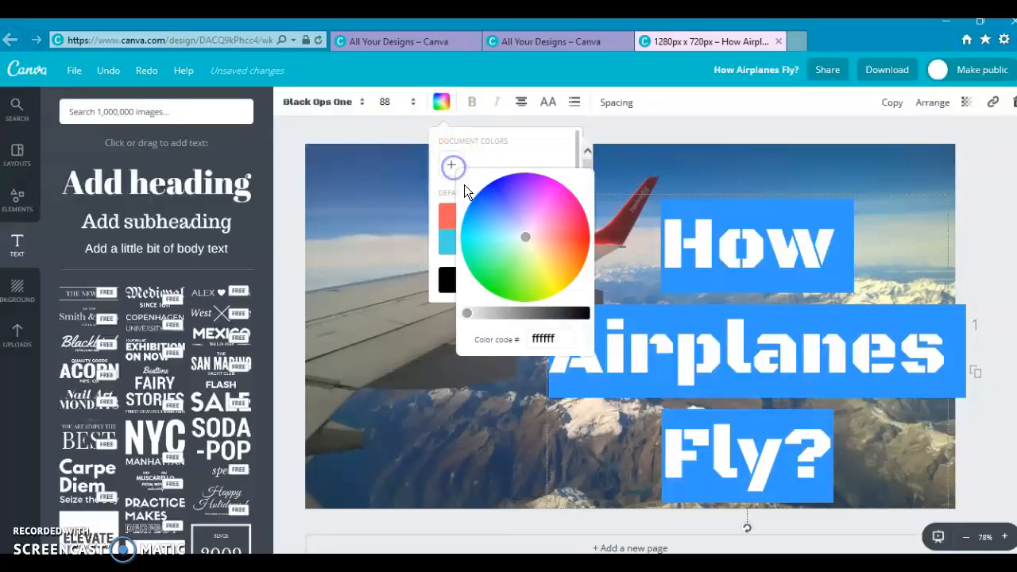
left_click(585, 243)
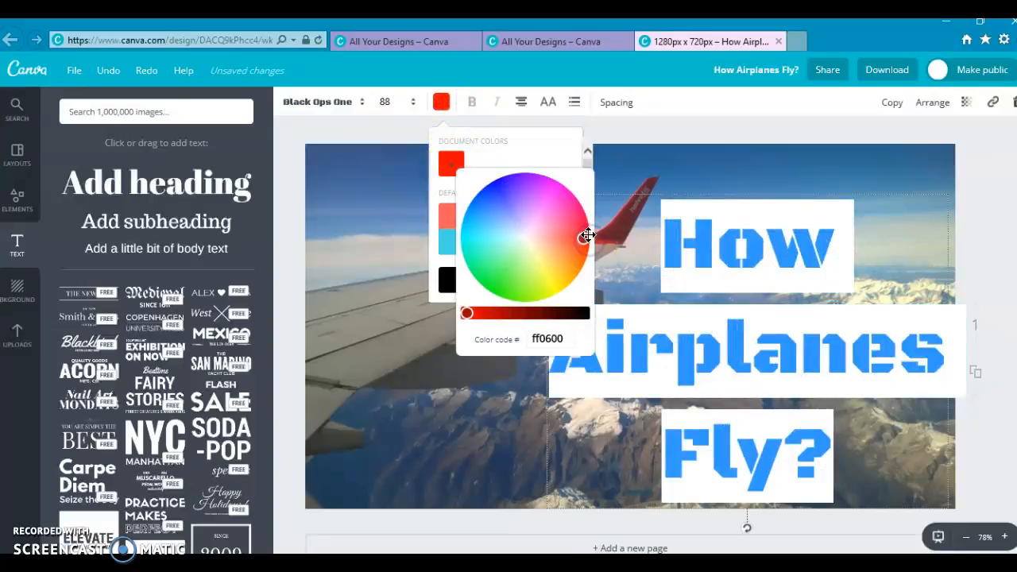
left_click_drag(587, 235, 585, 228)
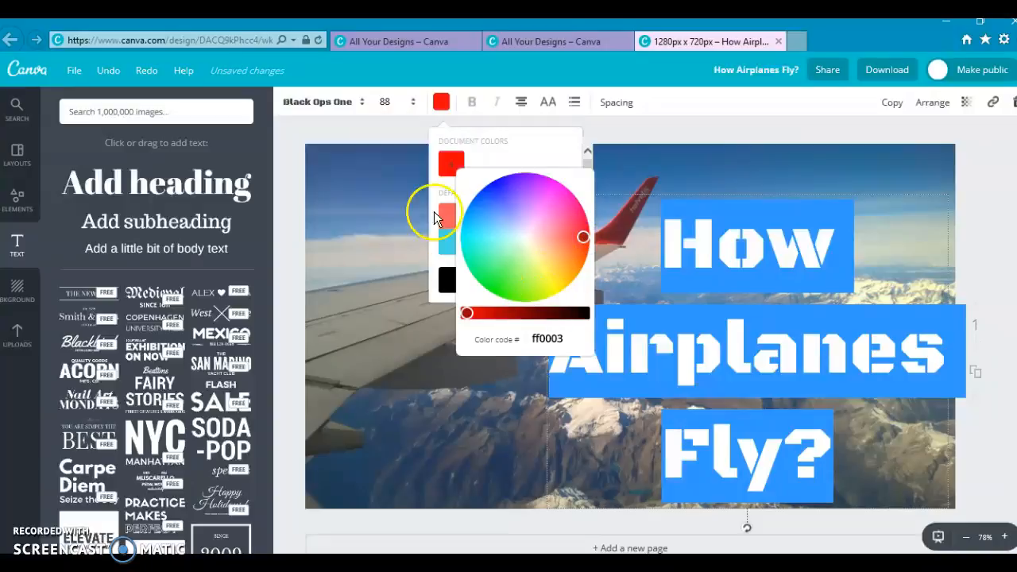
left_click(383, 261)
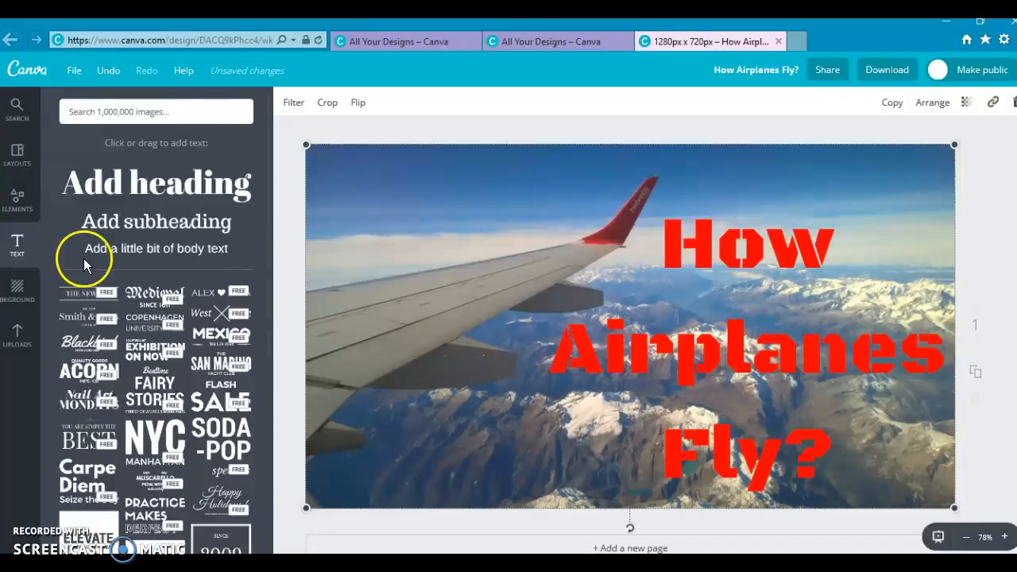
Add a triangle shape over the heading, enlarge it and rotate it so one corner points right.
left_click(24, 215)
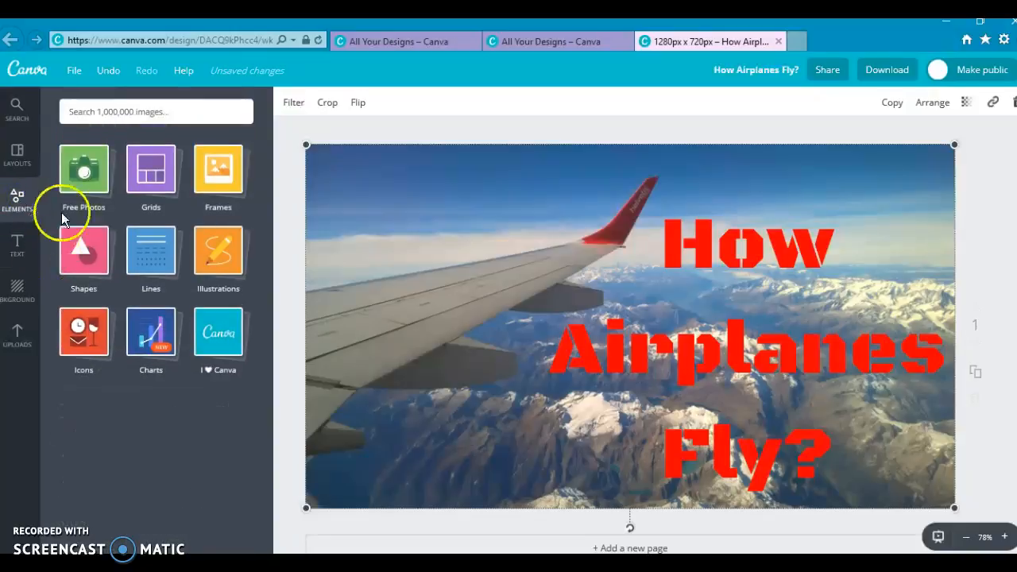
left_click(90, 263)
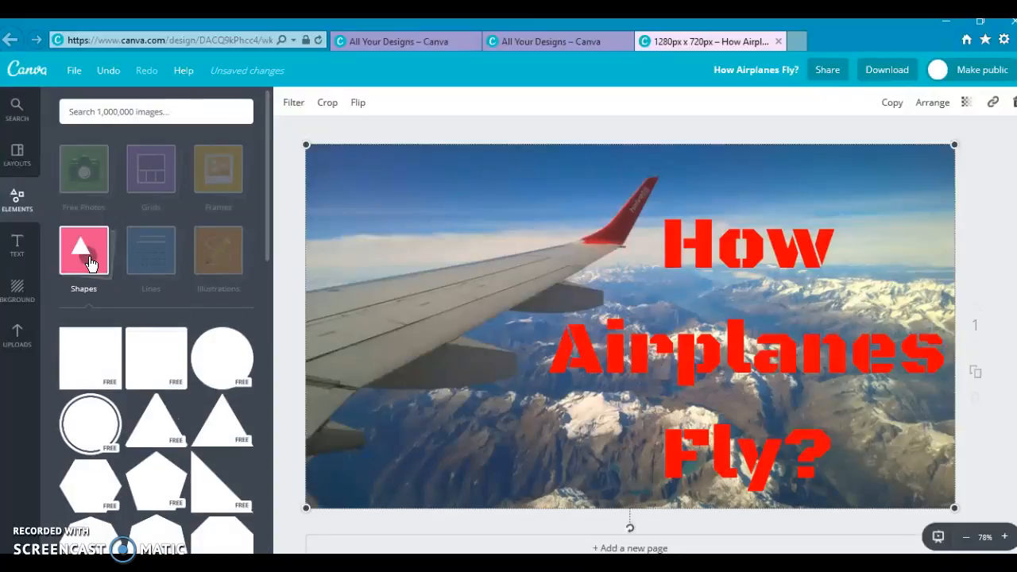
left_click_drag(226, 445, 715, 425)
left_click_drag(493, 479, 678, 434)
left_click_drag(722, 391, 771, 375)
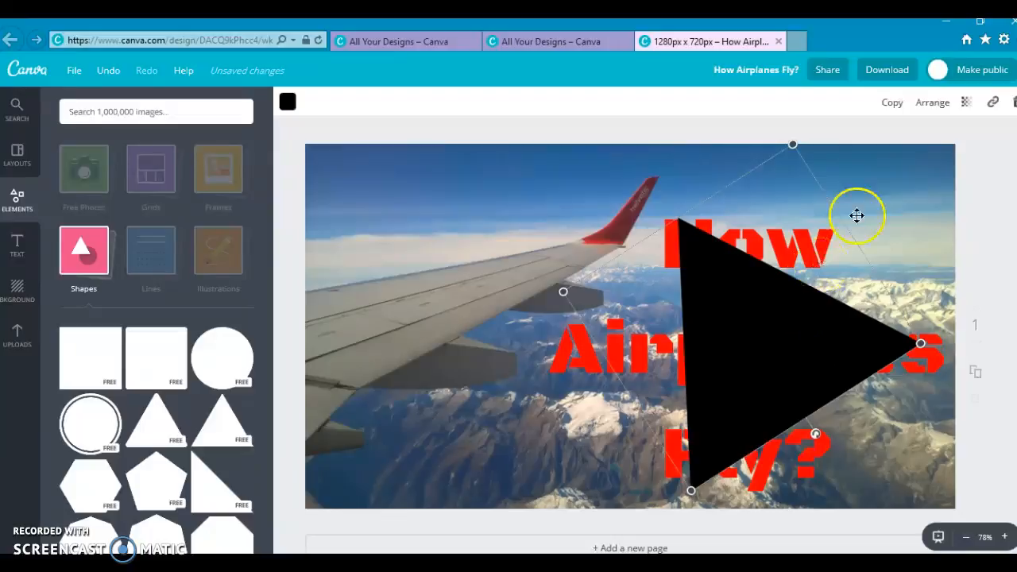
Send the black triangle behind the heading and shift the heading slightly to the left.
left_click(933, 105)
left_click(905, 162)
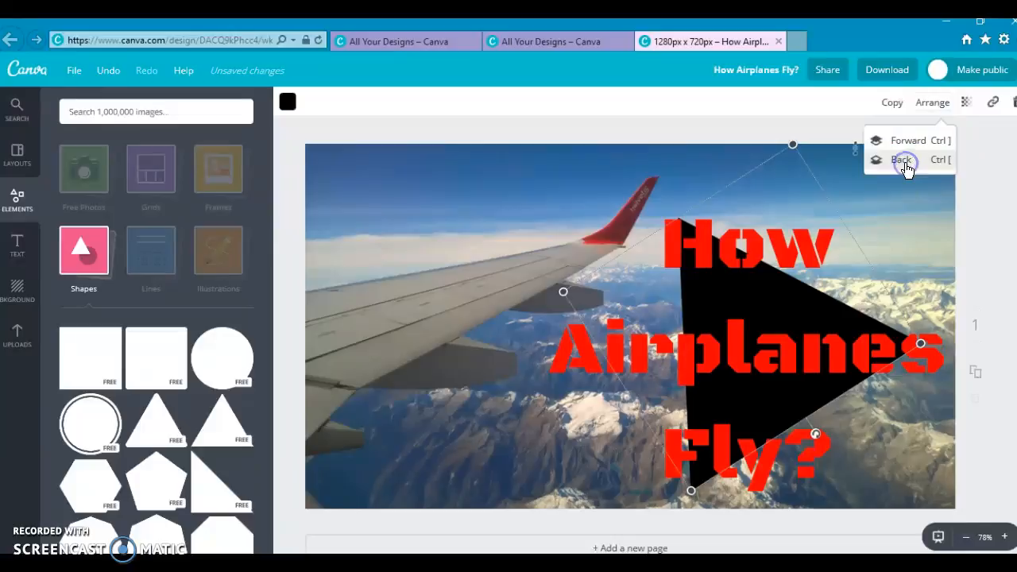
left_click_drag(710, 302, 706, 307)
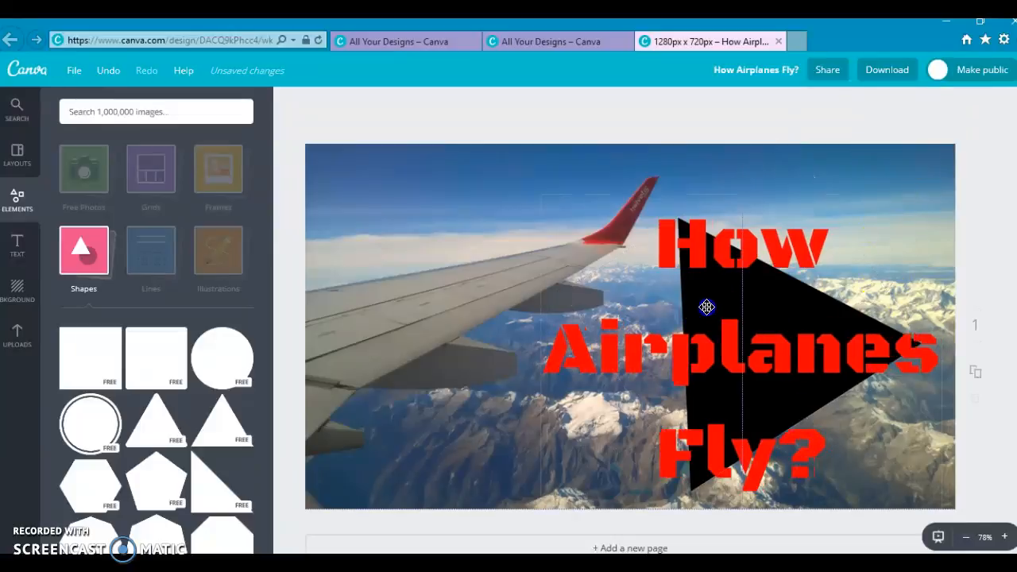
left_click(803, 307)
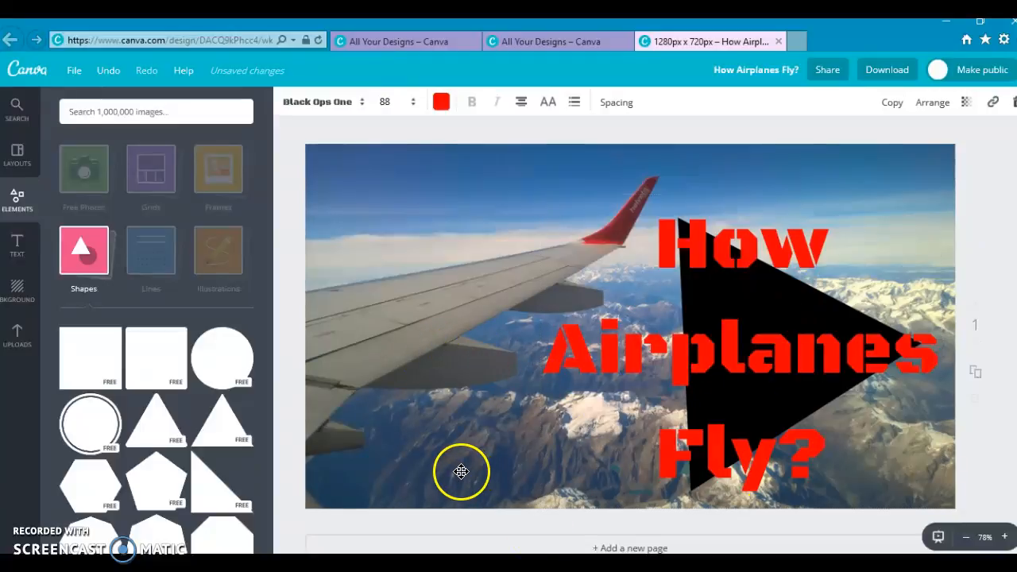
Shift the heading left off most of the black triangle and rotate the triangle a little counterclockwise.
left_click(750, 318)
left_click(647, 223)
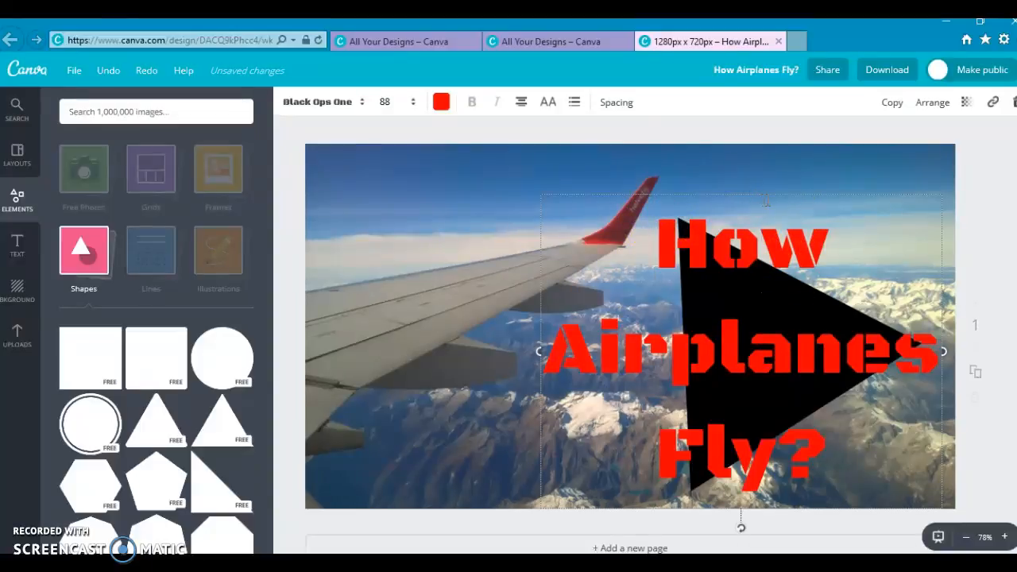
left_click_drag(768, 191, 586, 199)
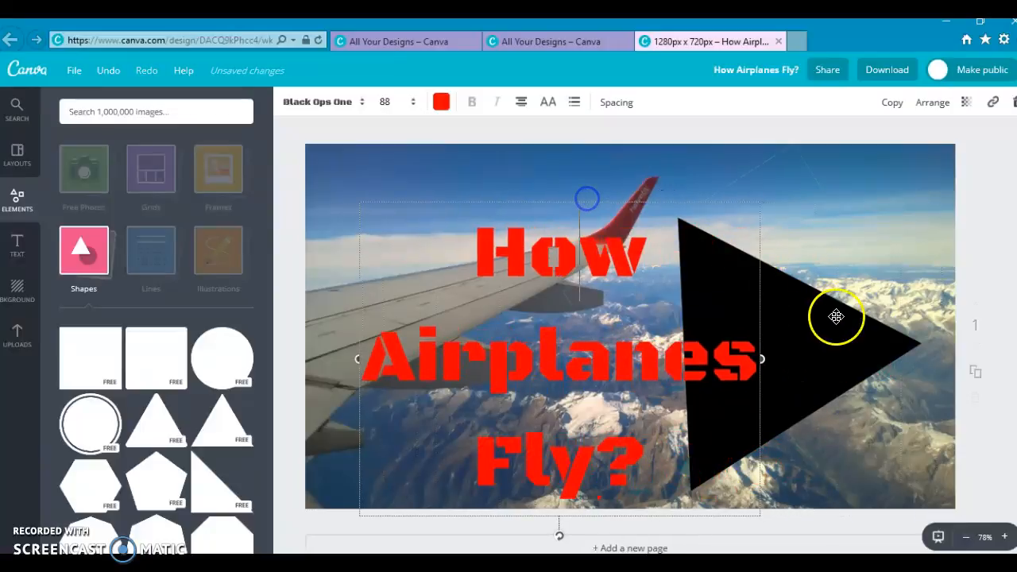
left_click(788, 415)
left_click_drag(817, 433, 844, 415)
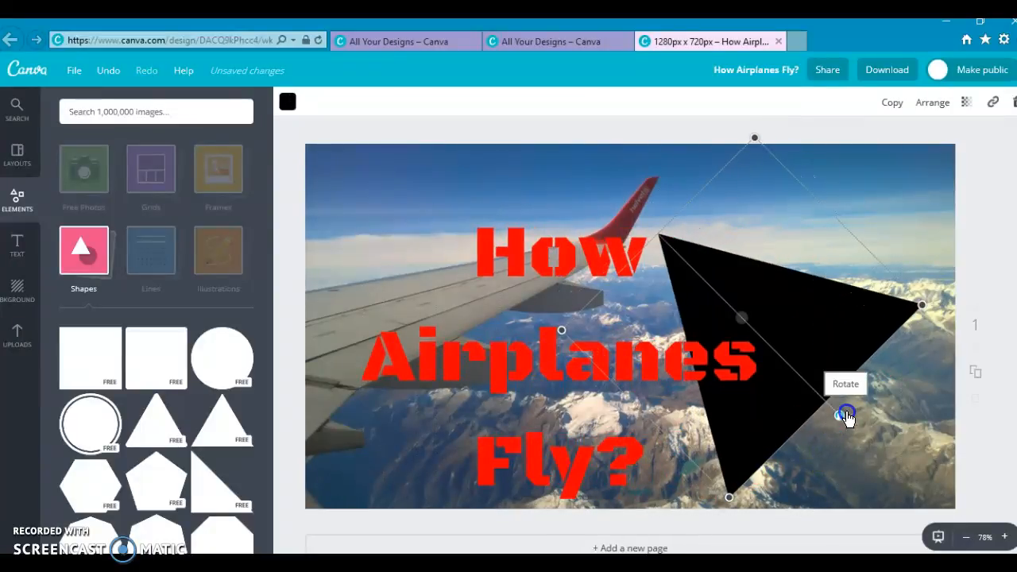
mouse_move(808, 345)
left_mouse_down()
mouse_move(837, 337)
mouse_move(798, 336)
left_mouse_up()
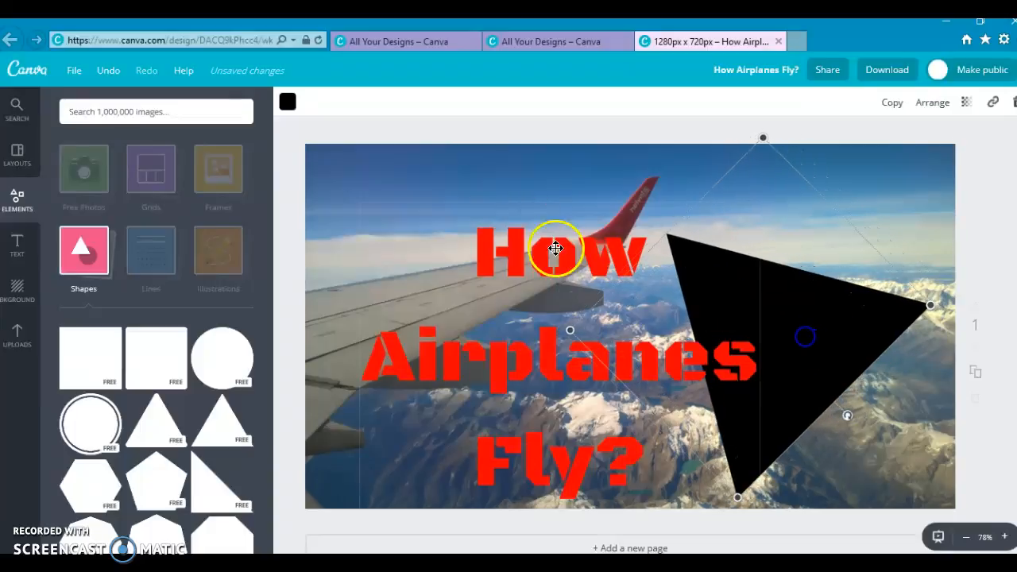
Move the heading back over the black triangle on the right half of the photo.
left_click(477, 226)
left_click_drag(547, 204, 685, 199)
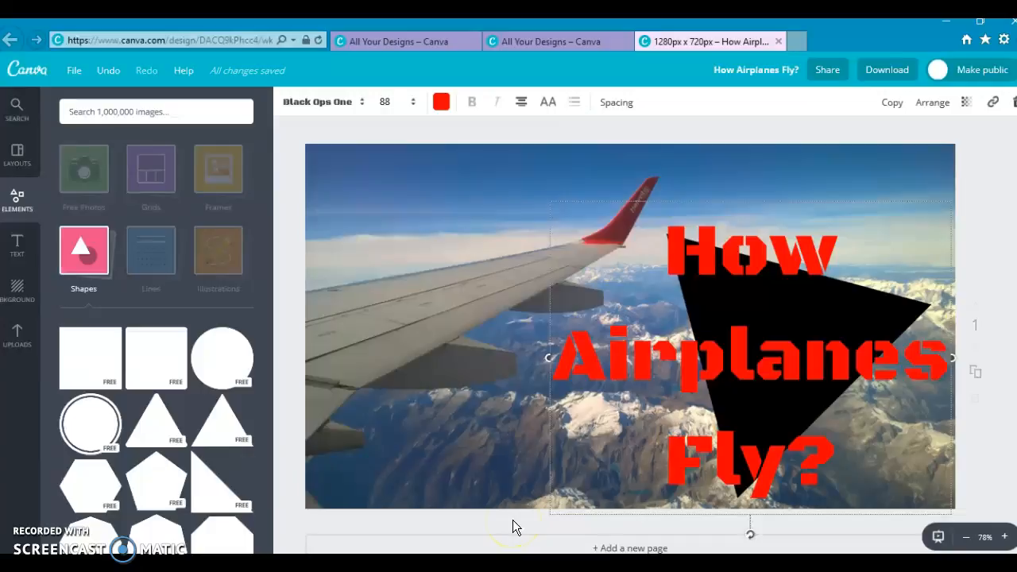
left_click_drag(513, 520, 512, 446)
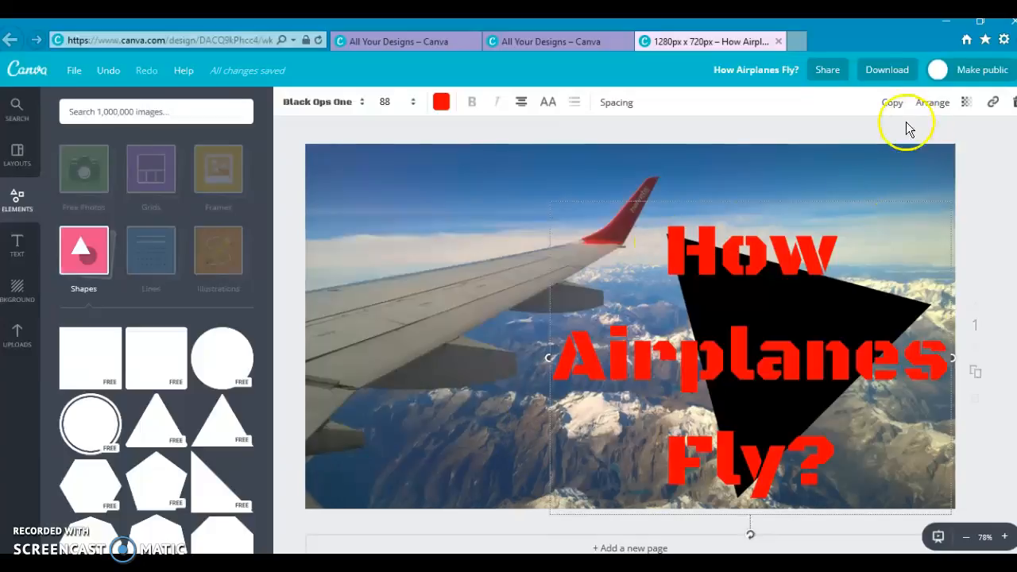
Download the design as a PNG and save it to the Desktop as "How Airplanes Fly_".
left_click(884, 71)
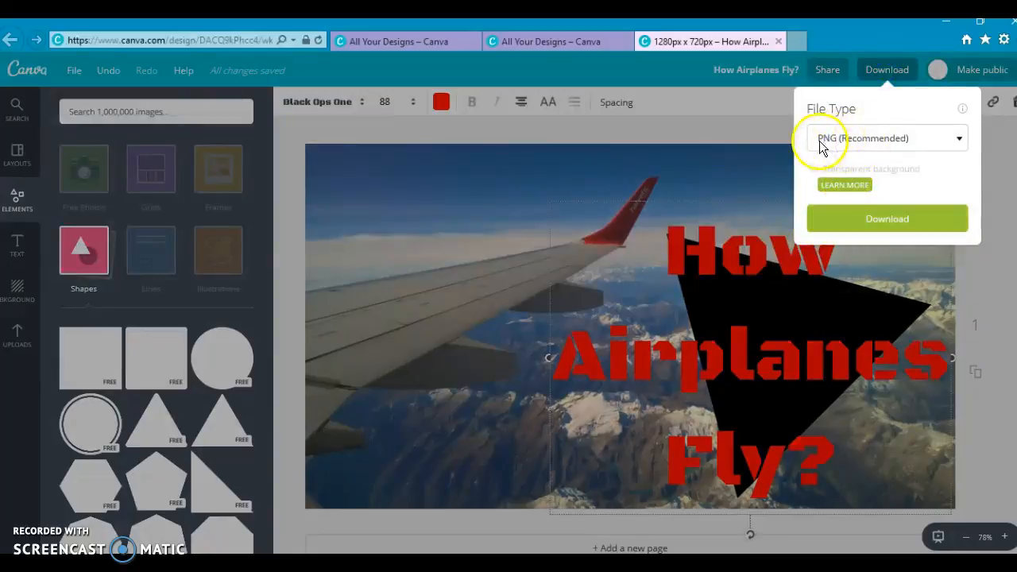
left_click(865, 224)
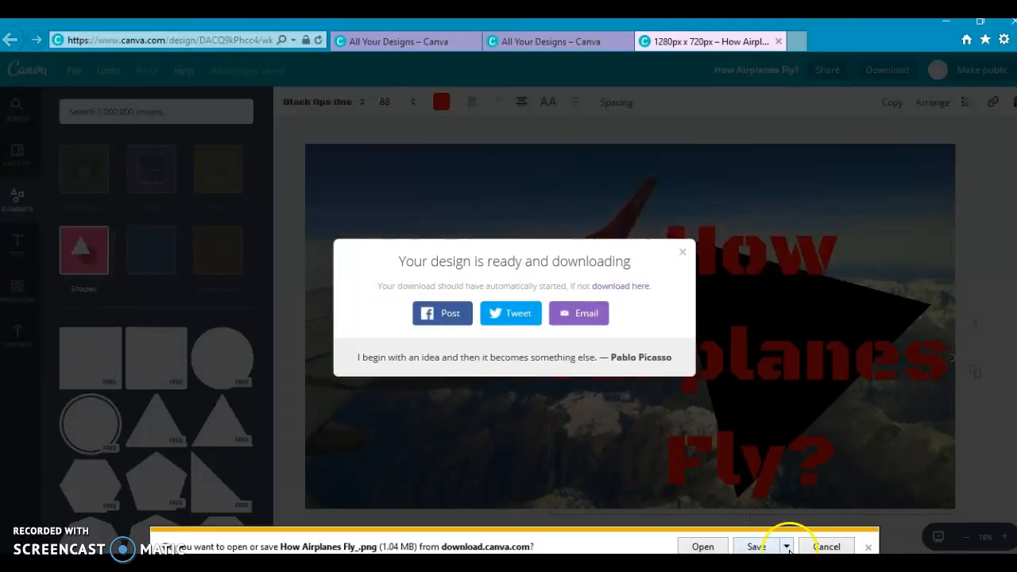
left_click(787, 546)
left_click(821, 530)
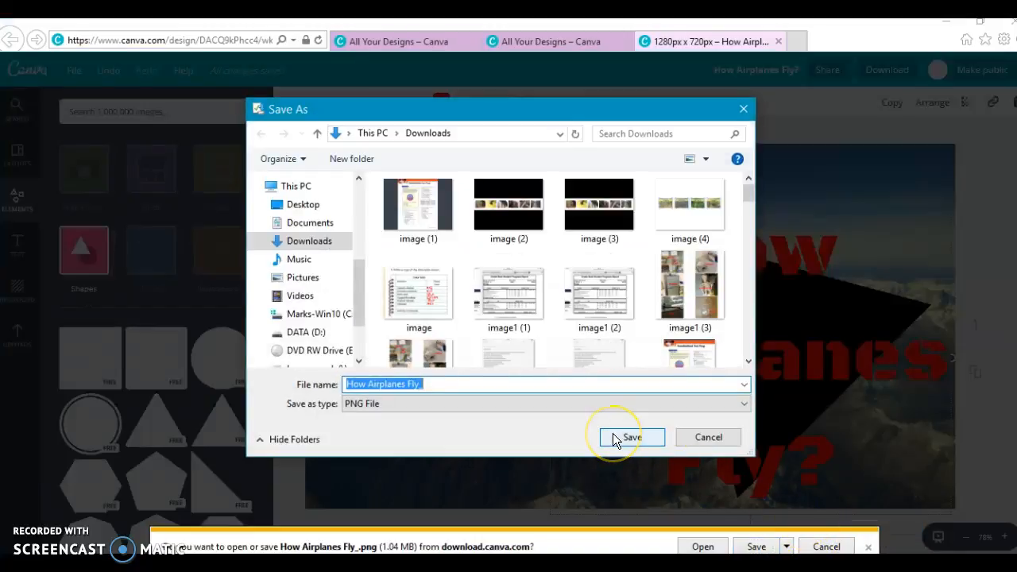
left_click(310, 203)
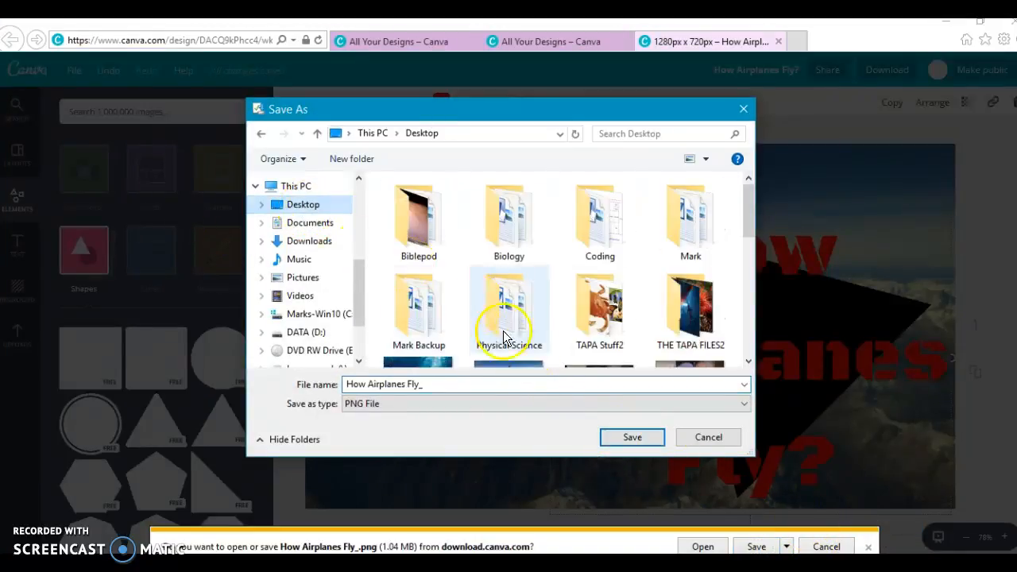
left_click(628, 437)
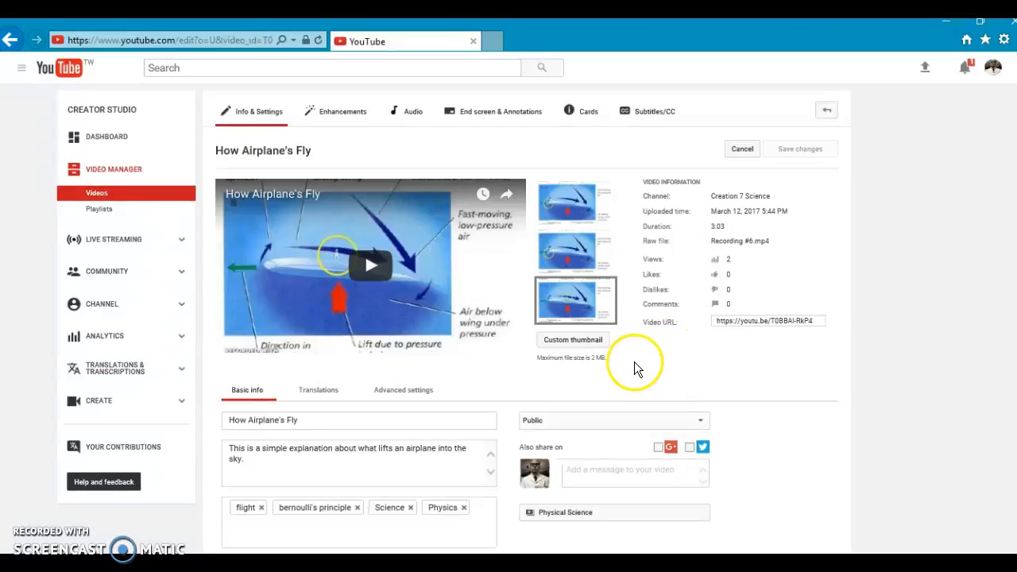
In YouTube Creator Studio, upload "How Airplanes Fly_" from the Desktop as the custom thumbnail of the "How Airplane's Fly" video.
left_click(577, 347)
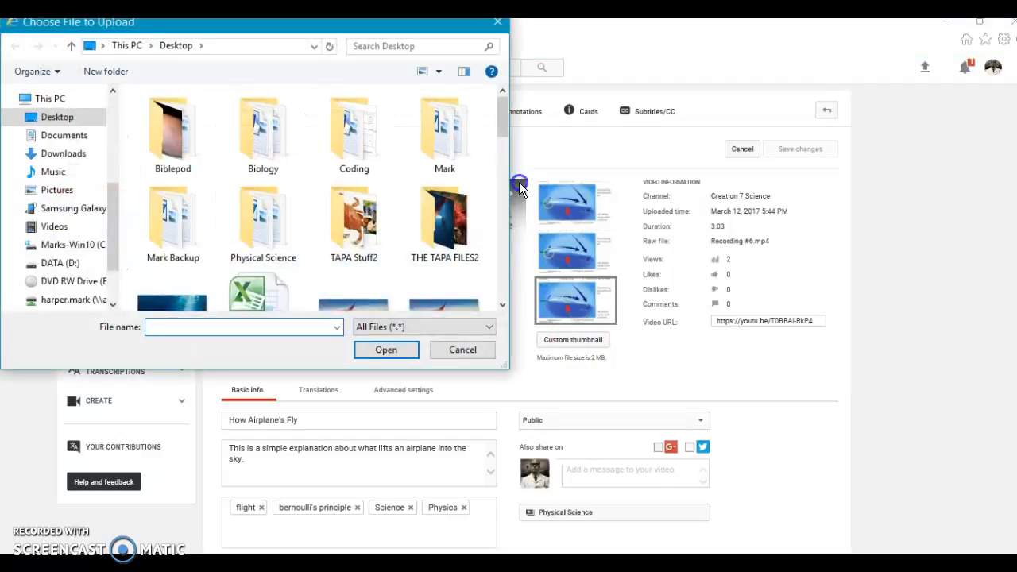
scroll(501, 141, "down", 1)
left_click_drag(500, 140, 505, 187)
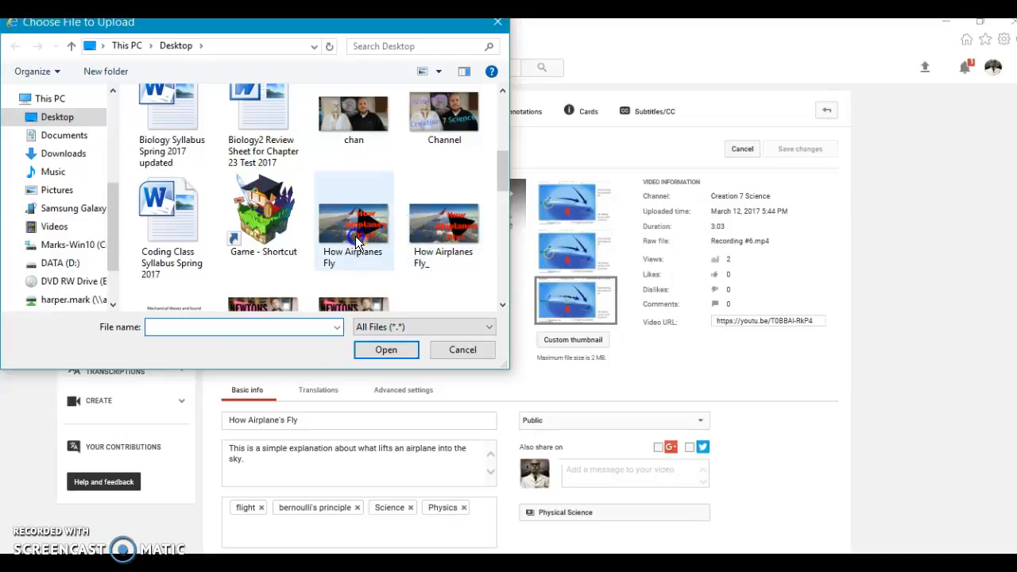
left_click(450, 253)
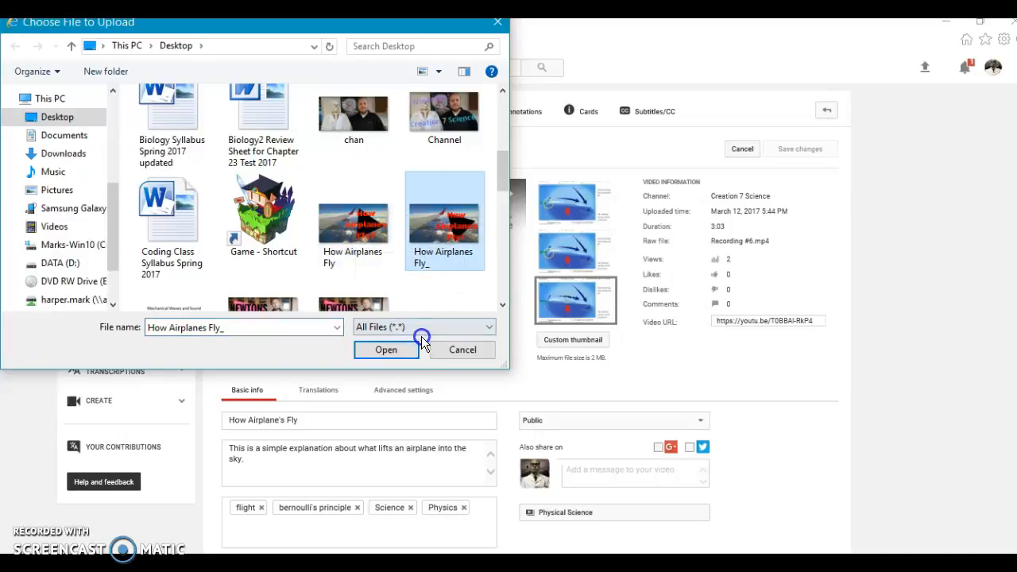
left_click(394, 354)
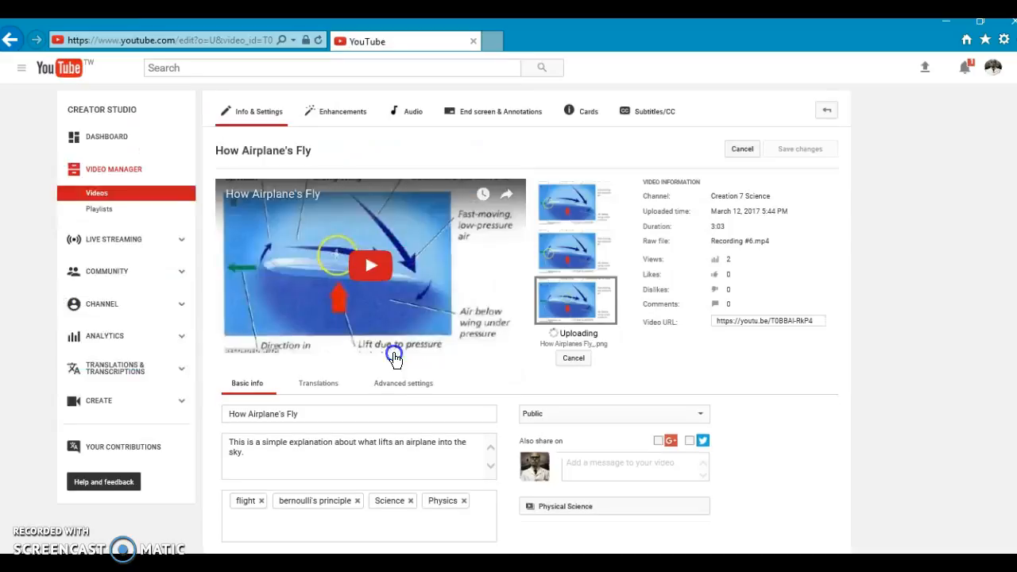
left_click(696, 392)
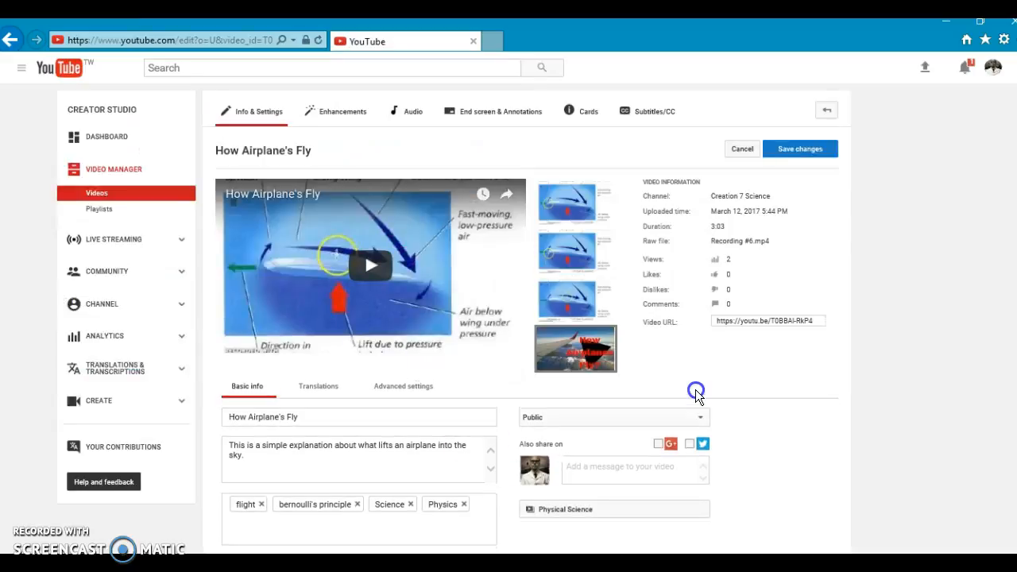
Save the new custom thumbnail for "How Airplane's Fly" and check the video's entry in the Video Manager list.
mouse_move(614, 363)
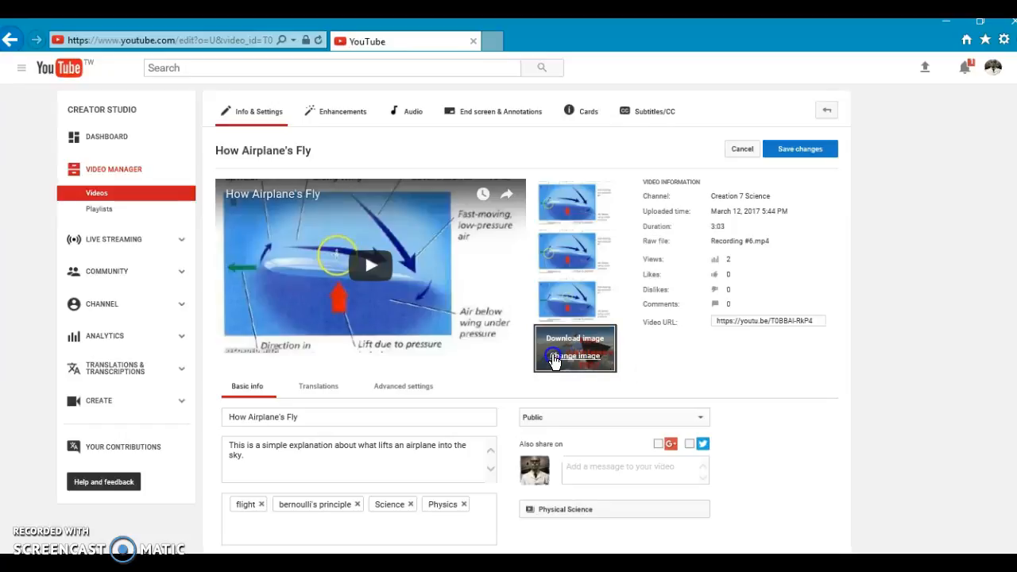
left_click(791, 159)
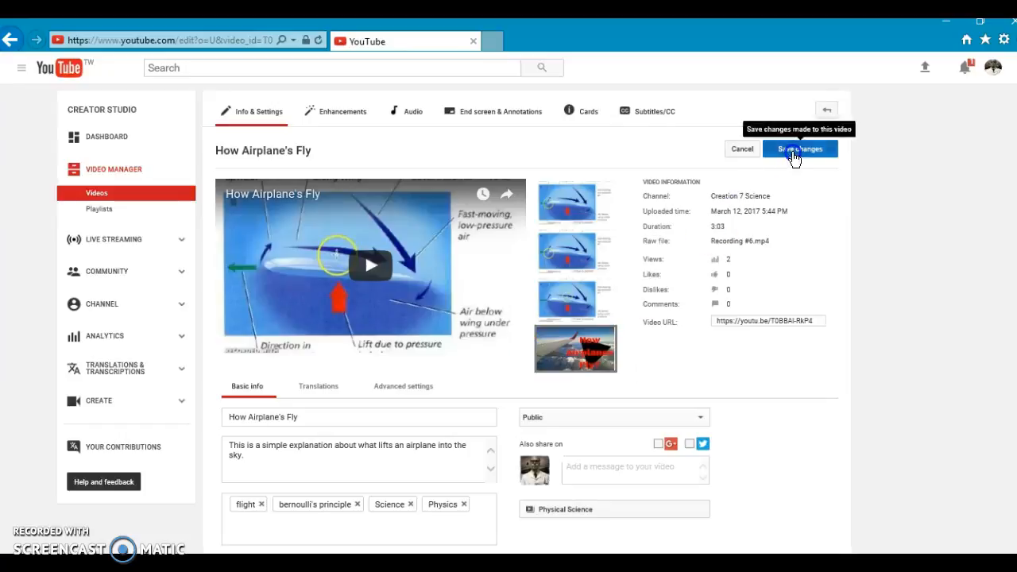
left_click(804, 323)
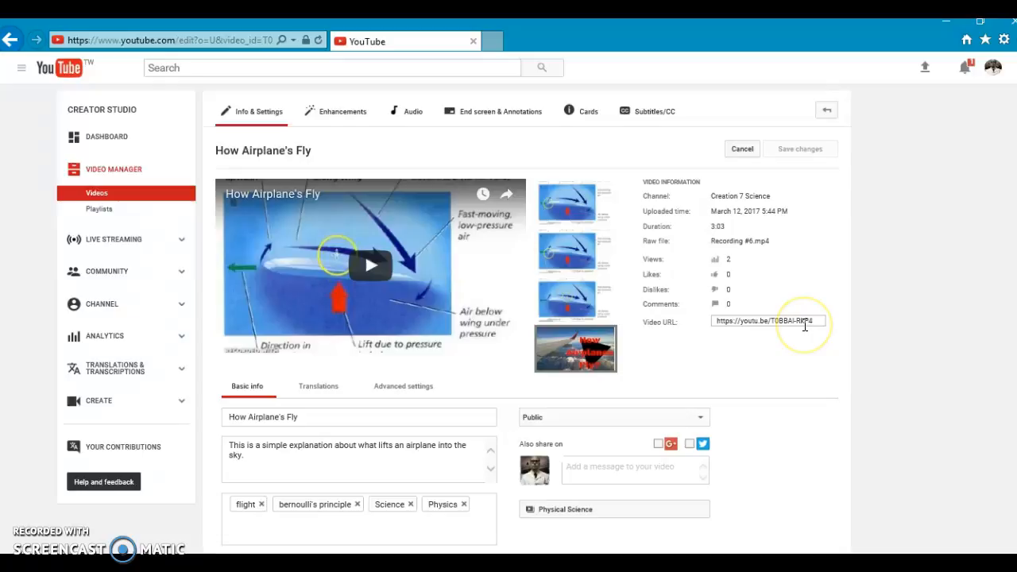
left_click(727, 340)
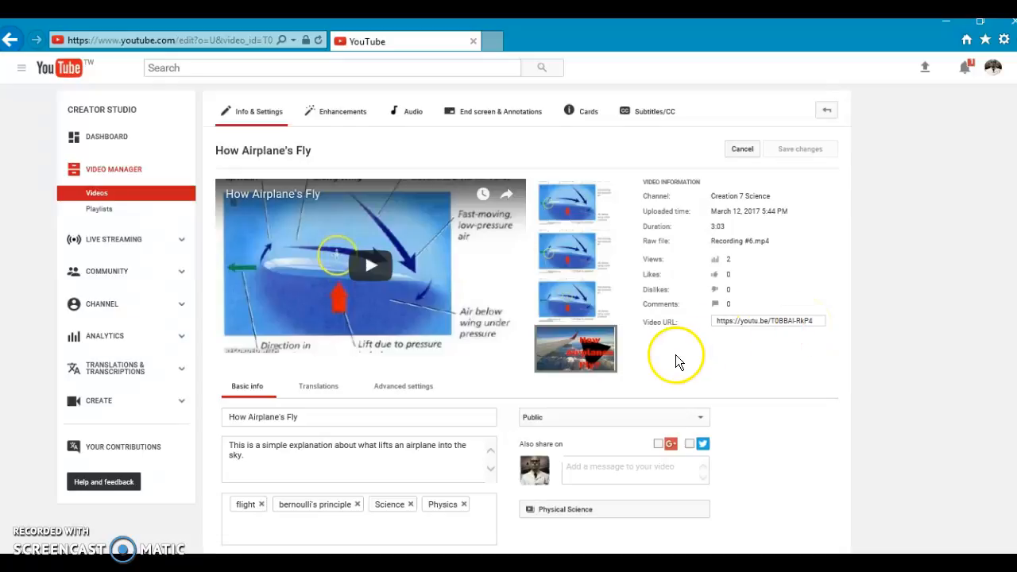
left_click(130, 177)
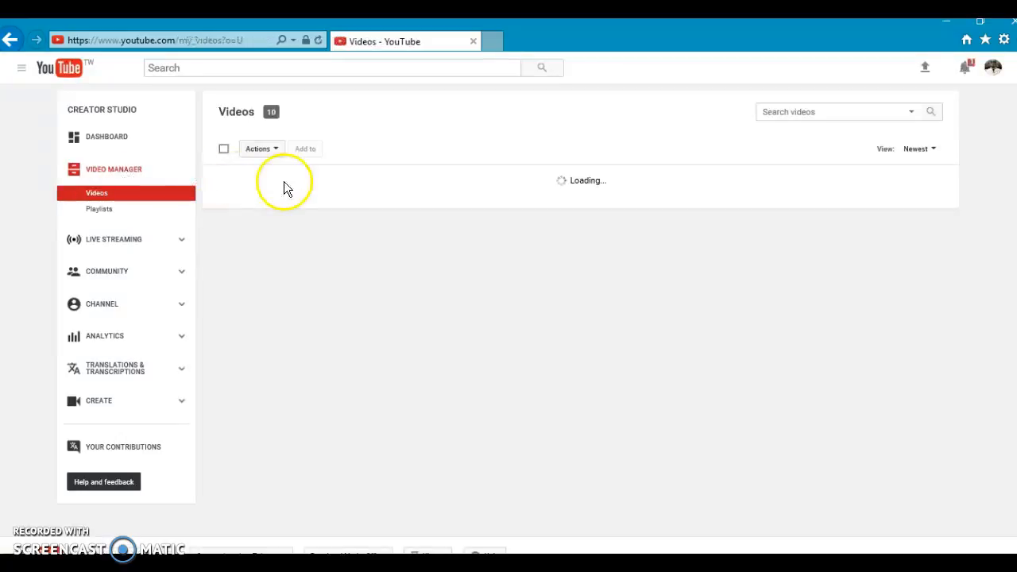
scroll(398, 248, "down", 5)
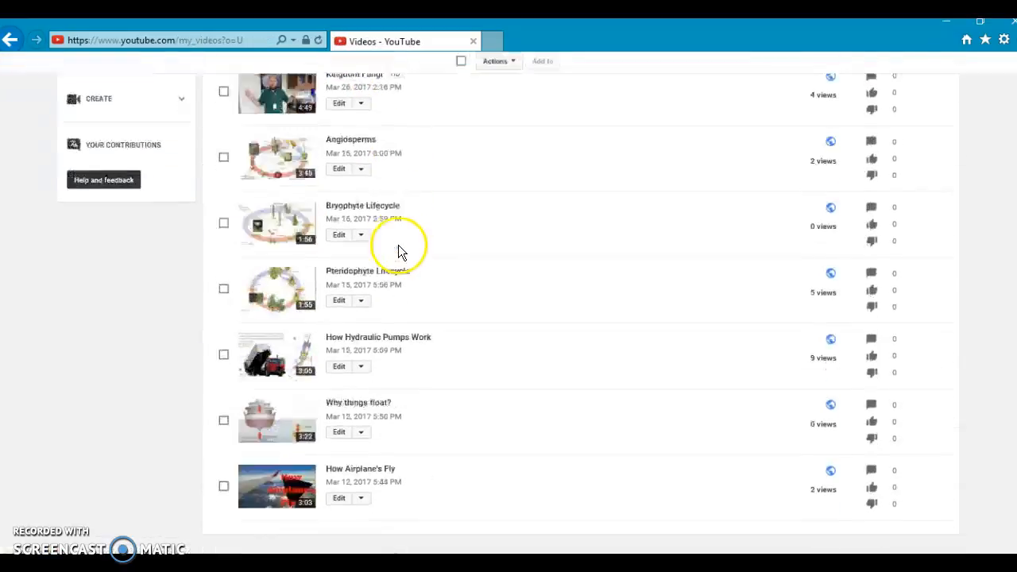